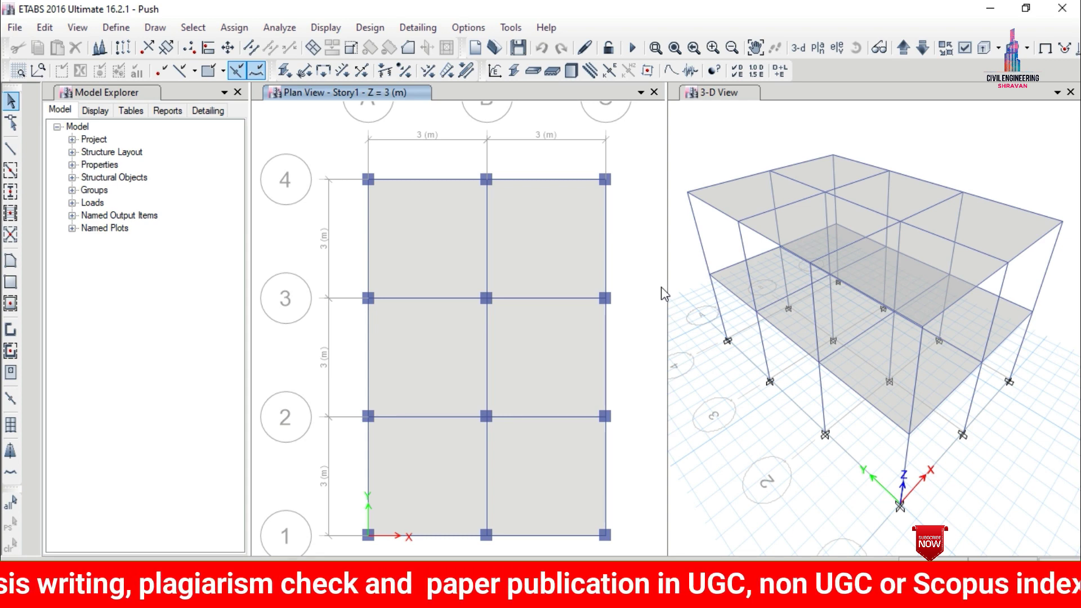
# - Open Define > Functions > Time History and choose From File as the function type to add
pyautogui.click(110, 29)
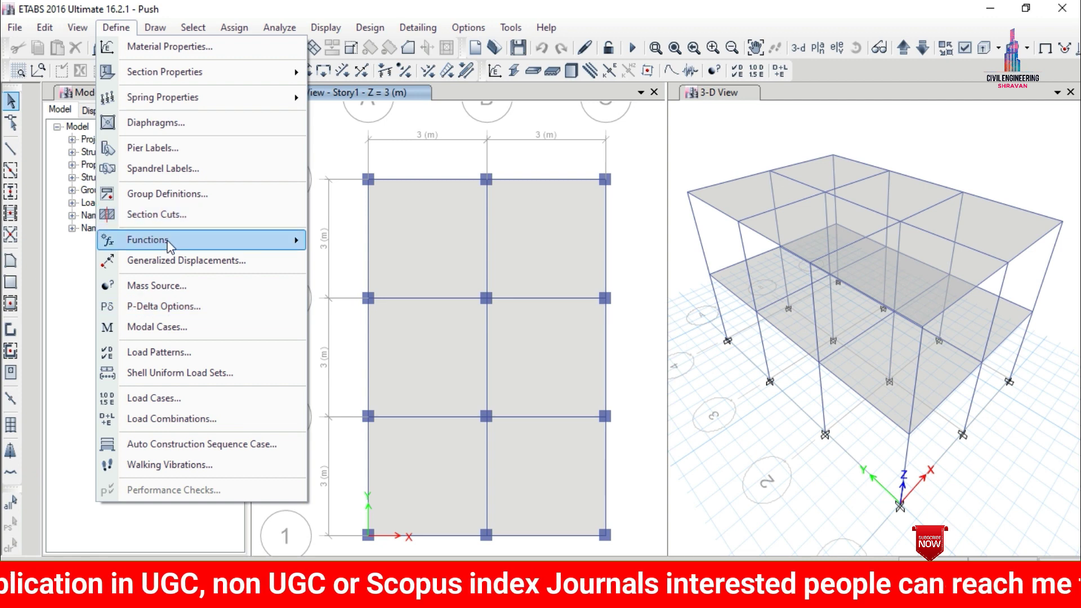
pyautogui.moveTo(167, 242)
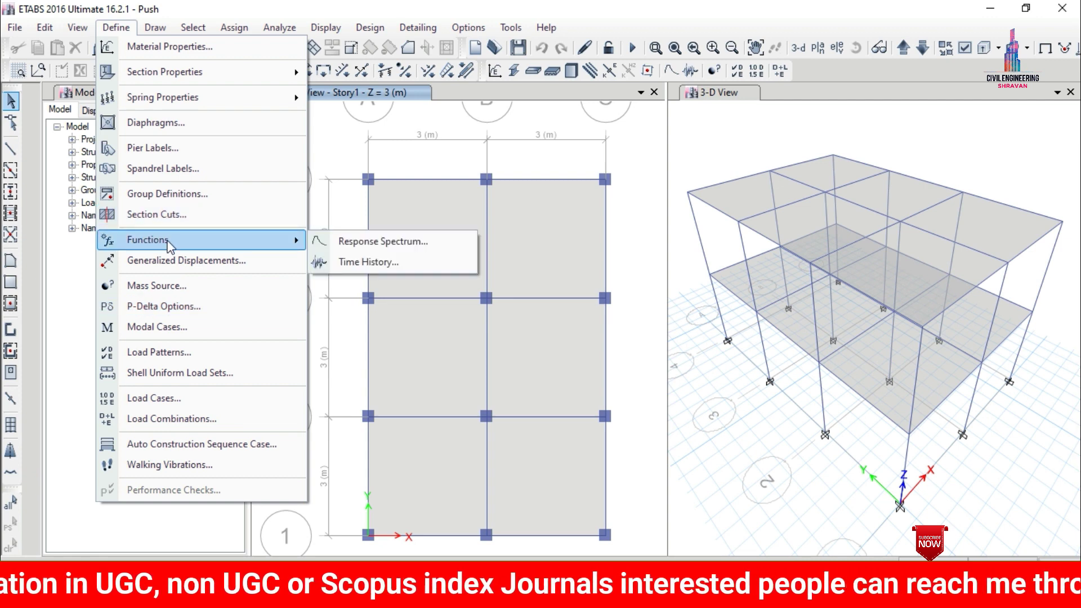
pyautogui.click(371, 260)
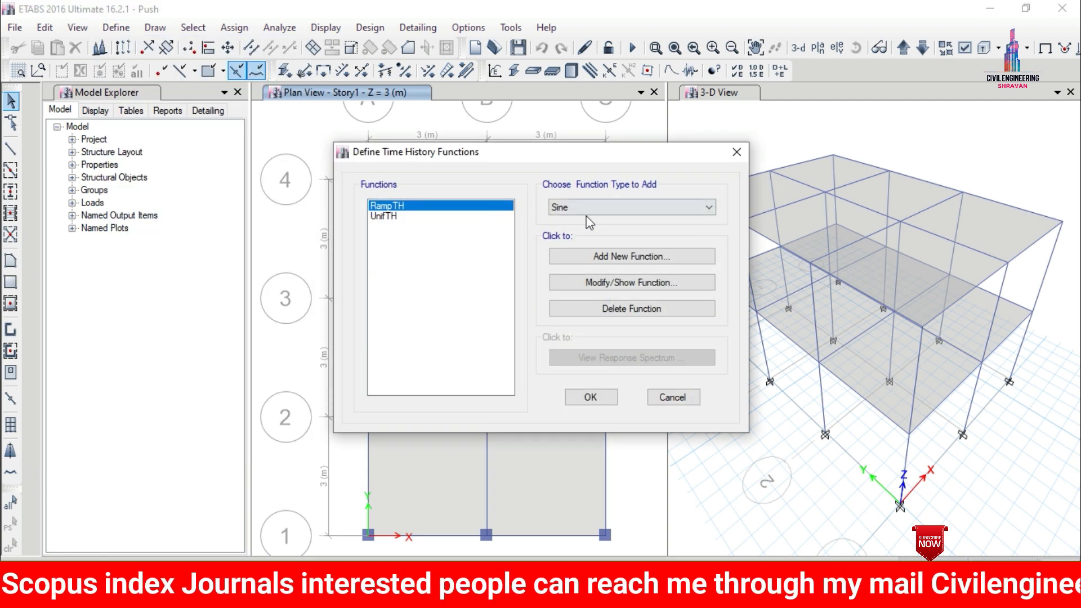
pyautogui.click(599, 208)
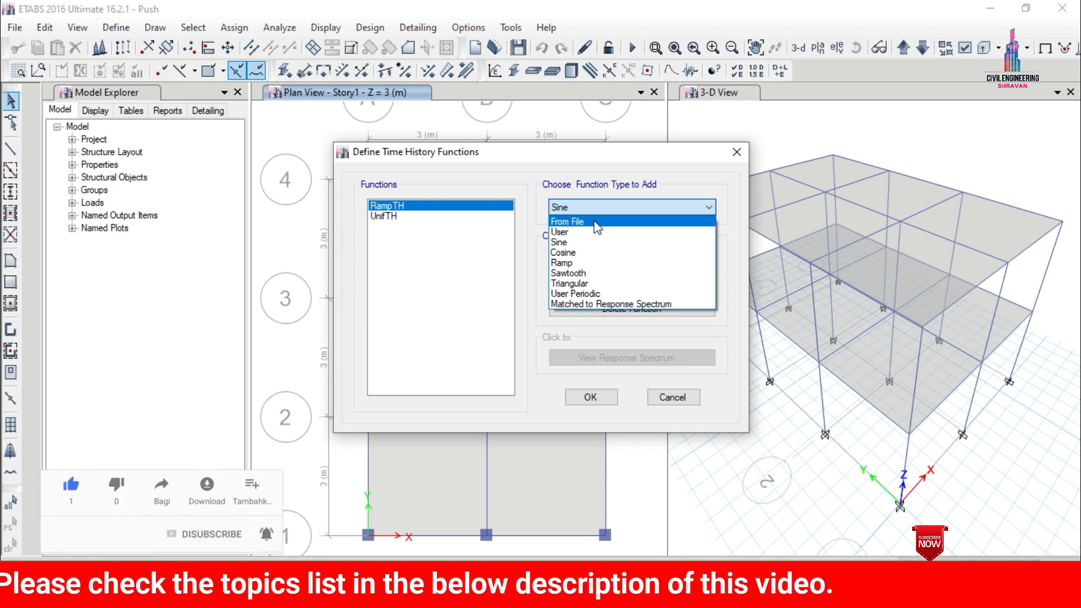
pyautogui.click(597, 224)
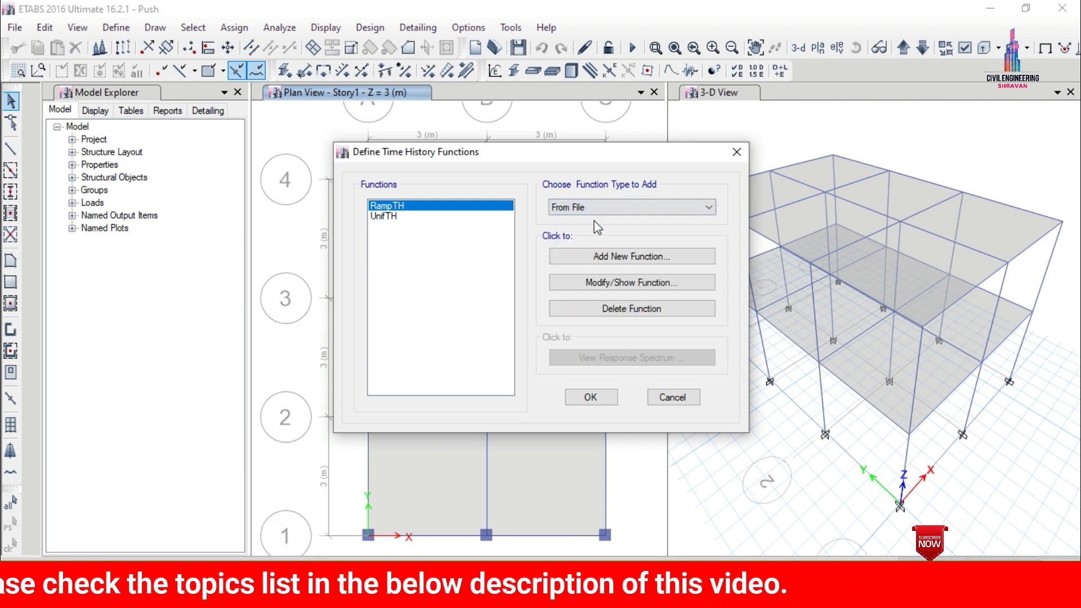
# - Add a From File function named TH using ETABS 2016\Time History Functions\ELCENTRO and accept it
pyautogui.click(634, 264)
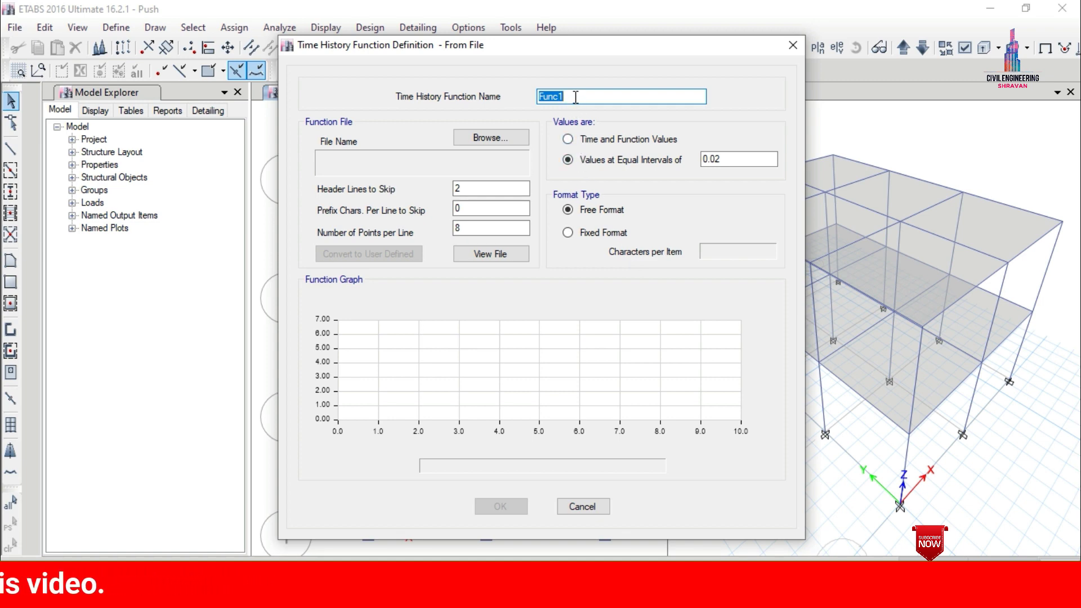
pyautogui.write('THA')
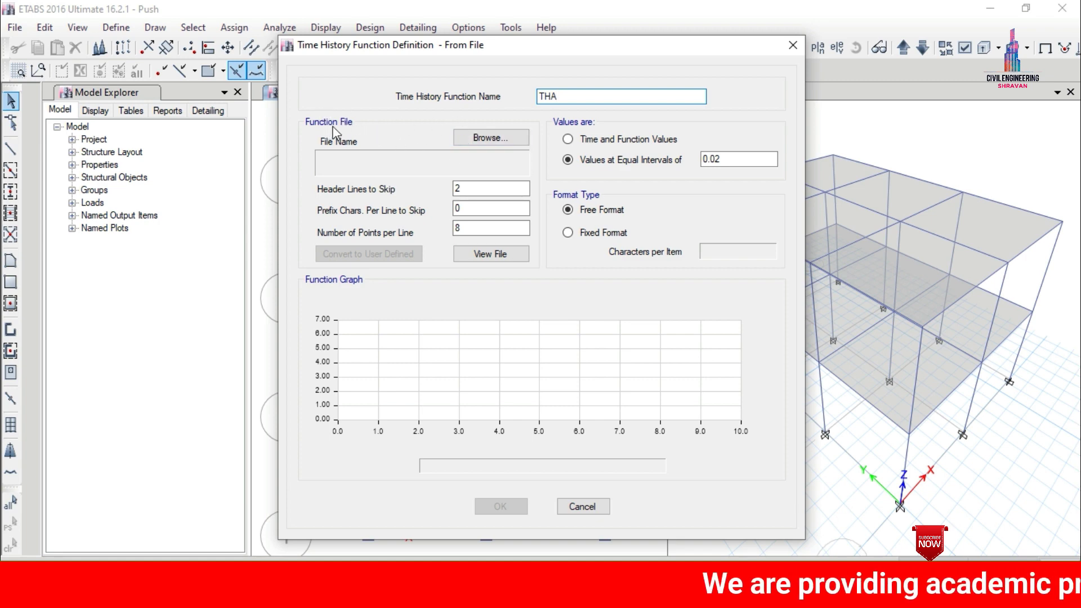
pyautogui.click(486, 141)
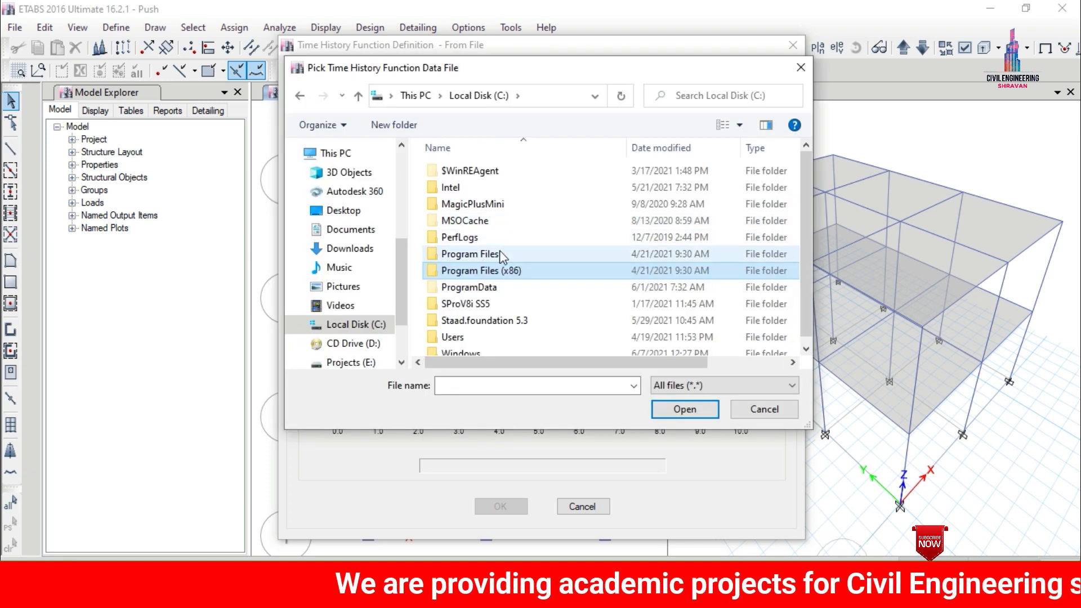
pyautogui.doubleClick(499, 250)
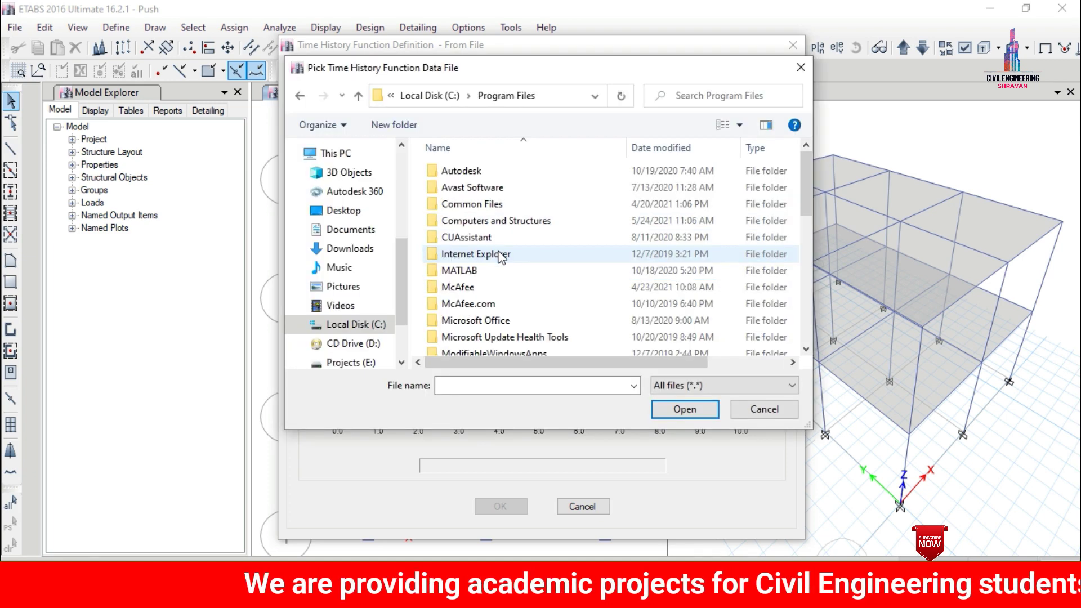
pyautogui.doubleClick(549, 221)
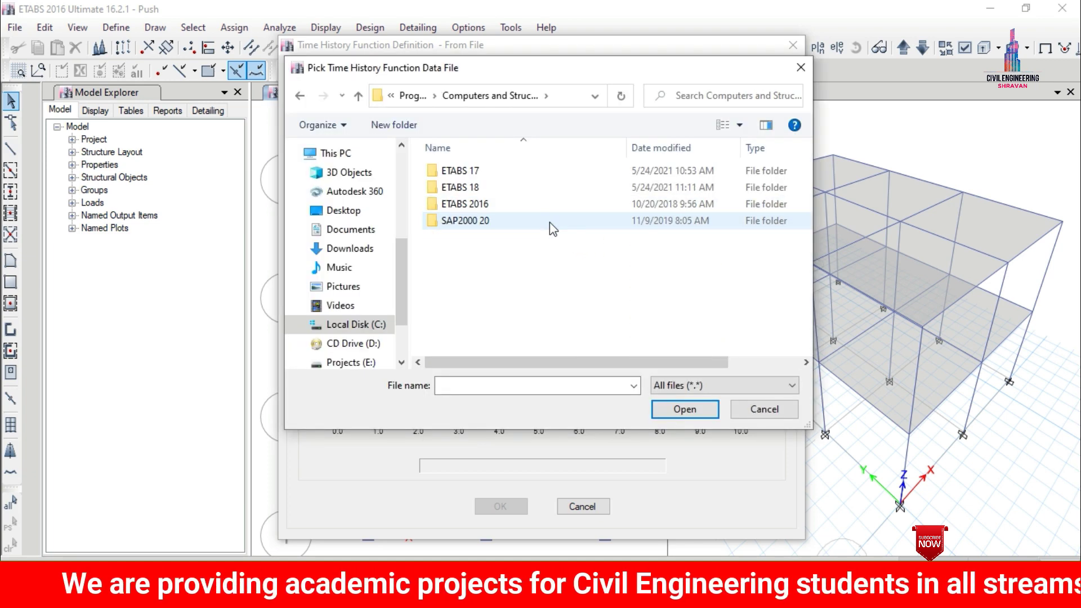
pyautogui.doubleClick(494, 204)
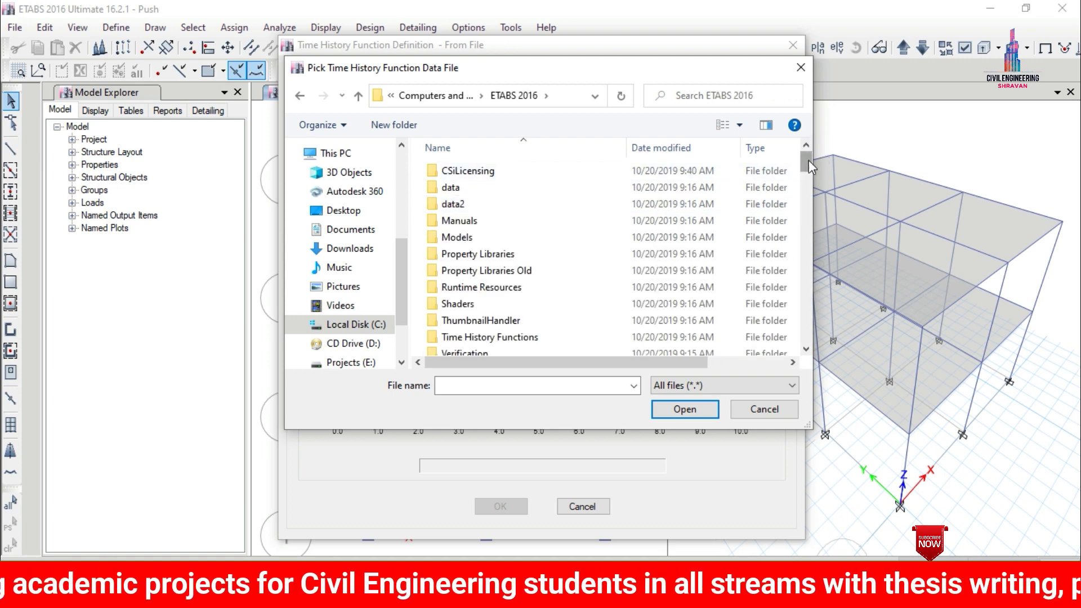
pyautogui.moveTo(808, 159); pyautogui.dragTo(812, 170)
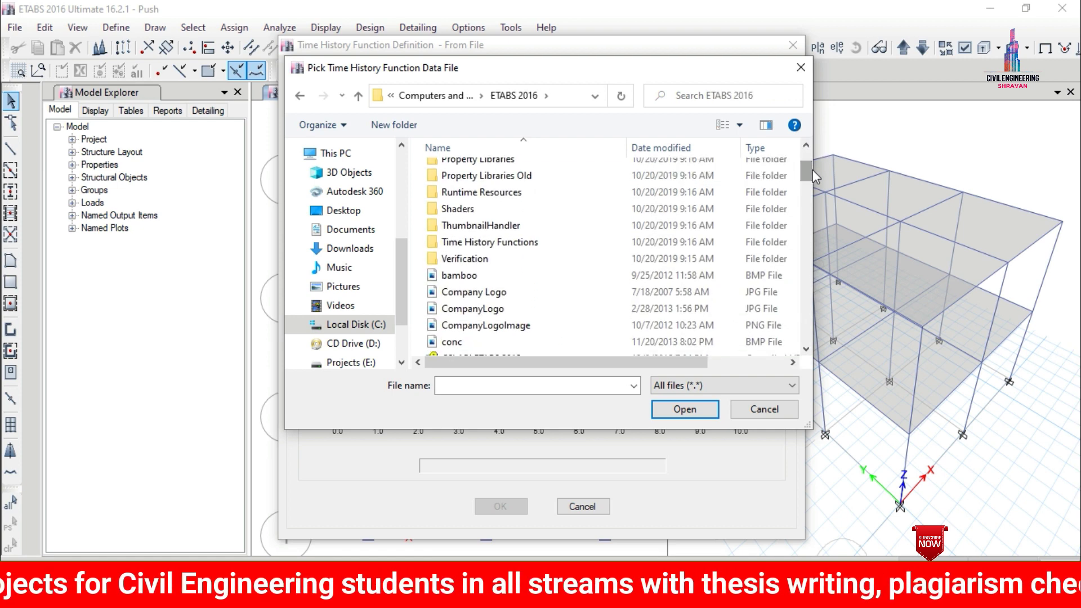
pyautogui.doubleClick(478, 243)
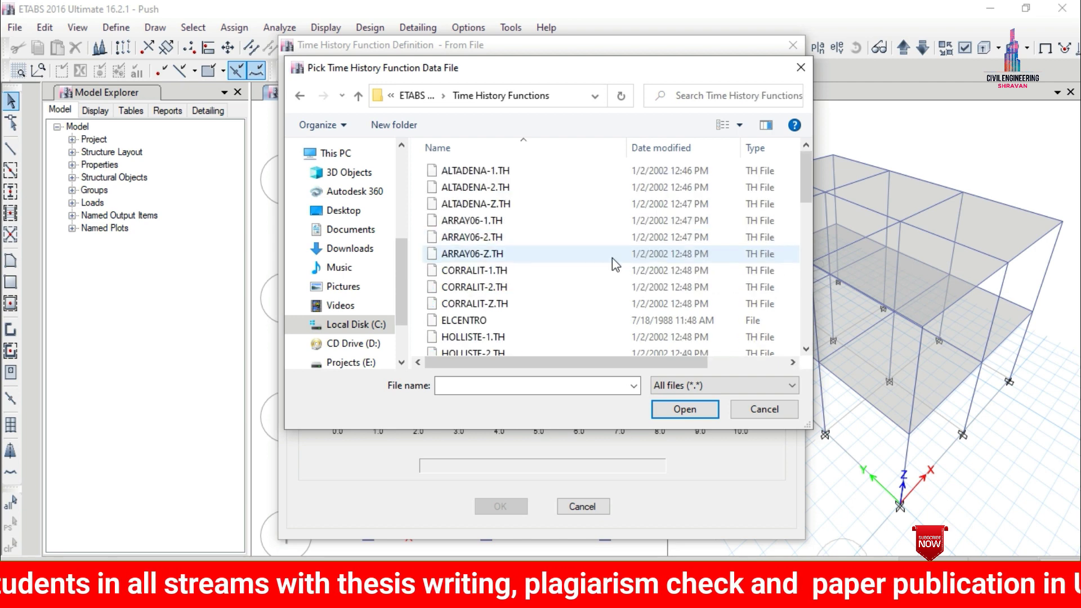
pyautogui.click(538, 319)
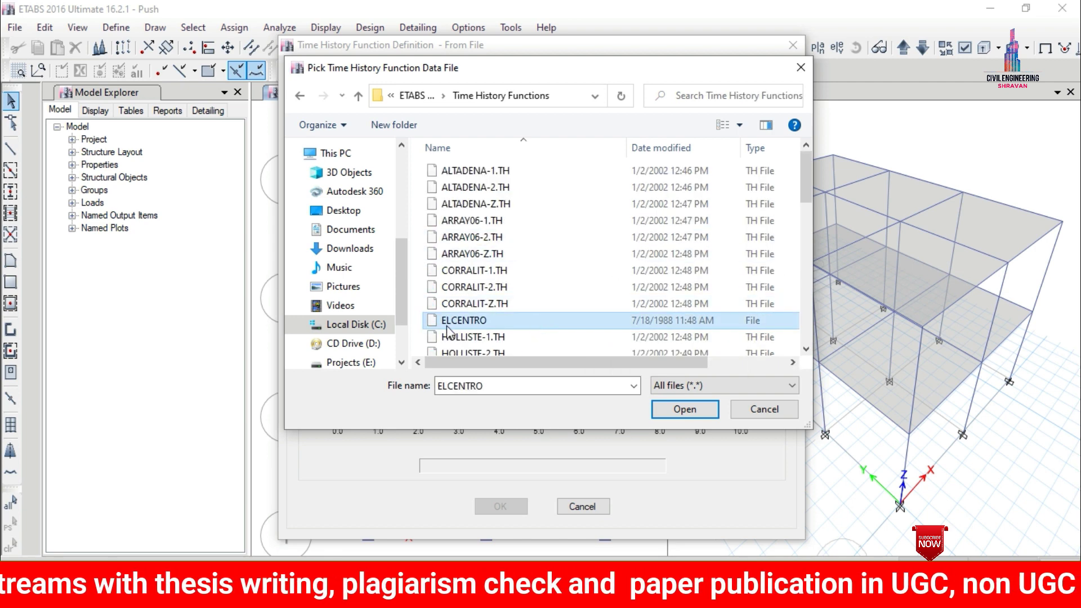
pyautogui.doubleClick(496, 321)
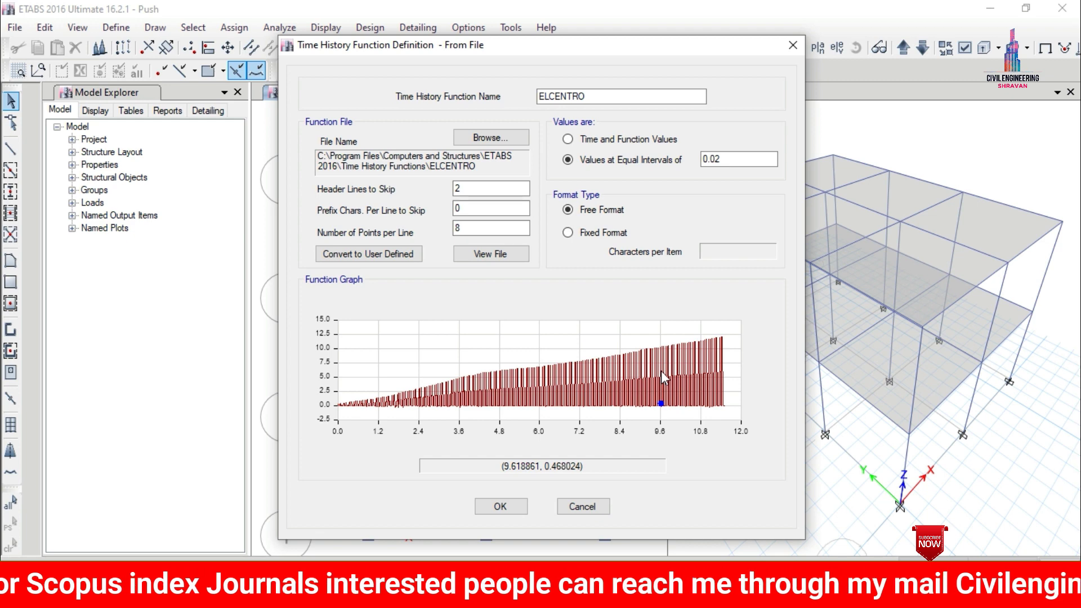
pyautogui.click(499, 507)
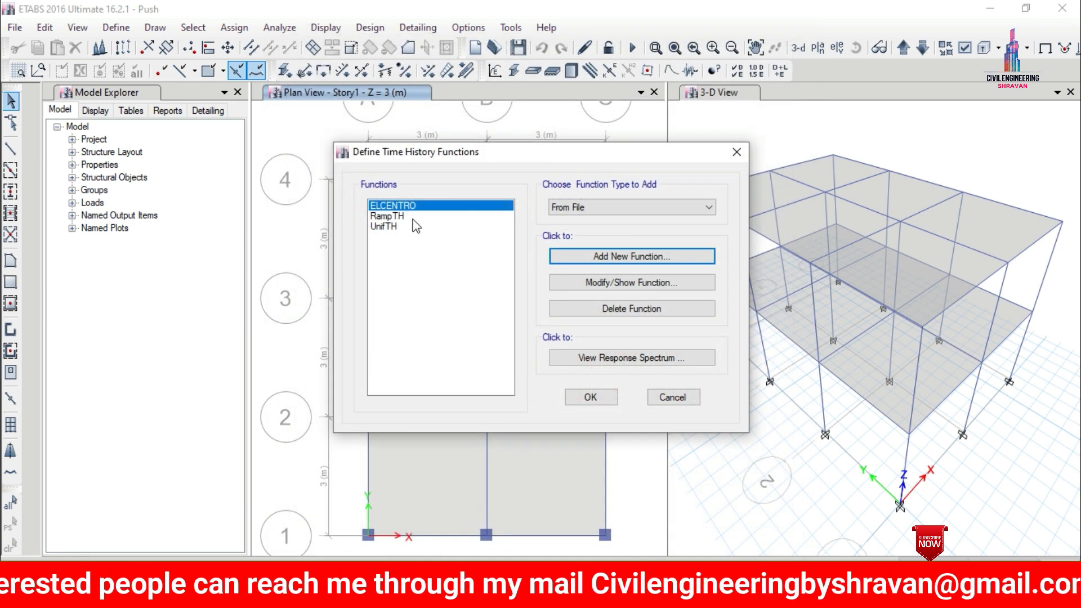
# - Delete the RampTH and UnifTH functions
pyautogui.click(412, 217)
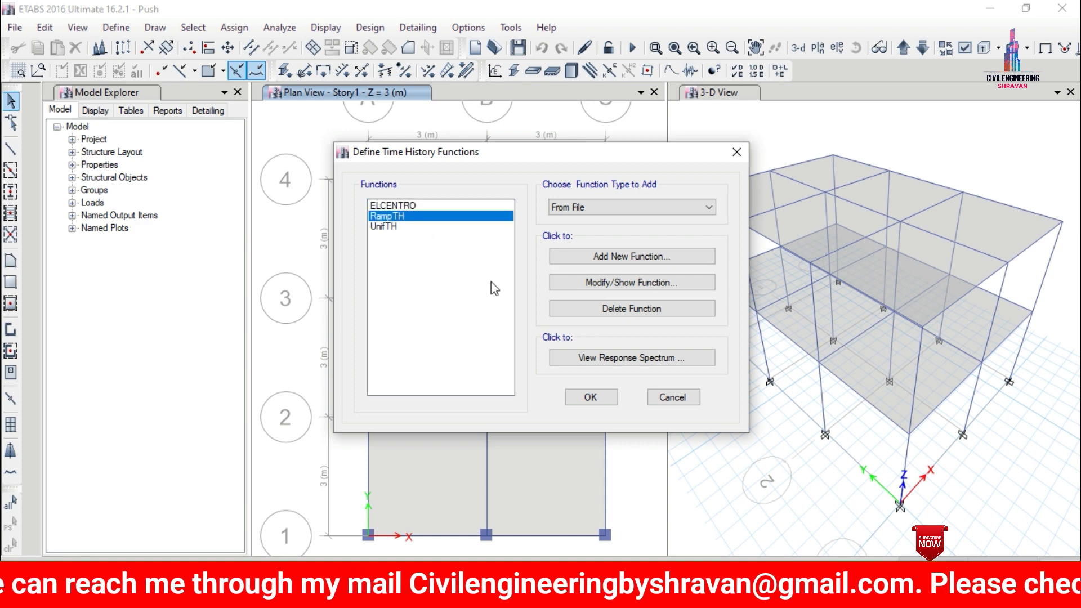
pyautogui.click(632, 308)
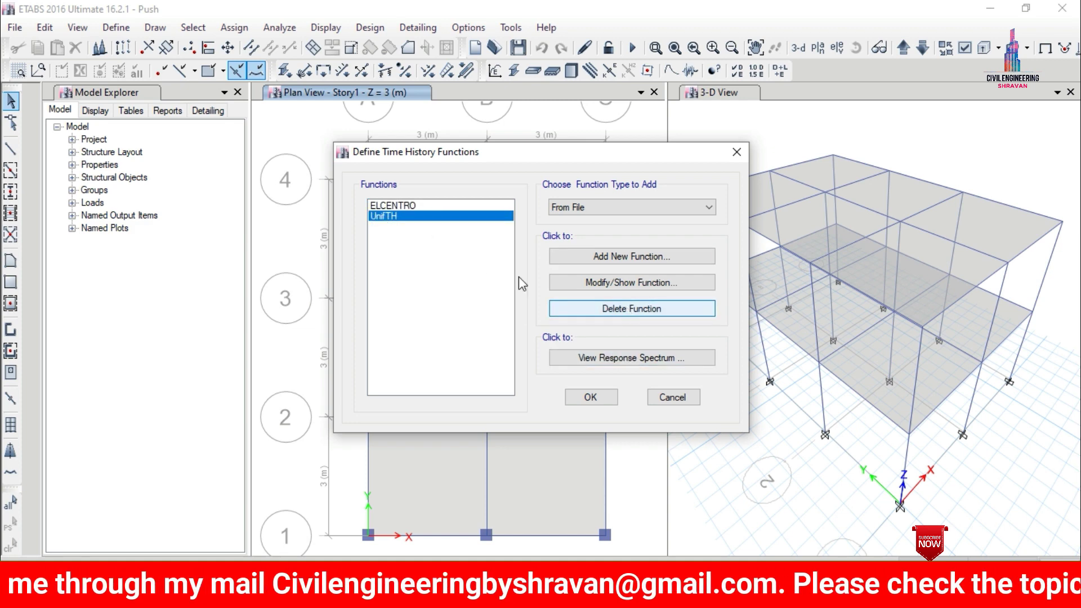
pyautogui.click(630, 309)
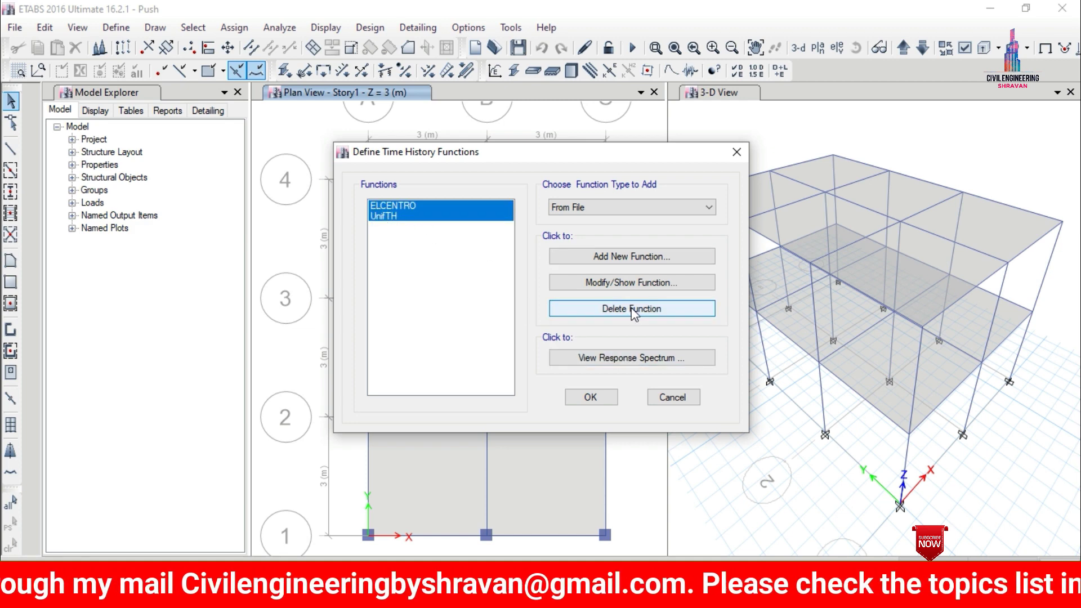
# - Rename the ELCENTRO function to THA and close the function definitions
pyautogui.click(608, 281)
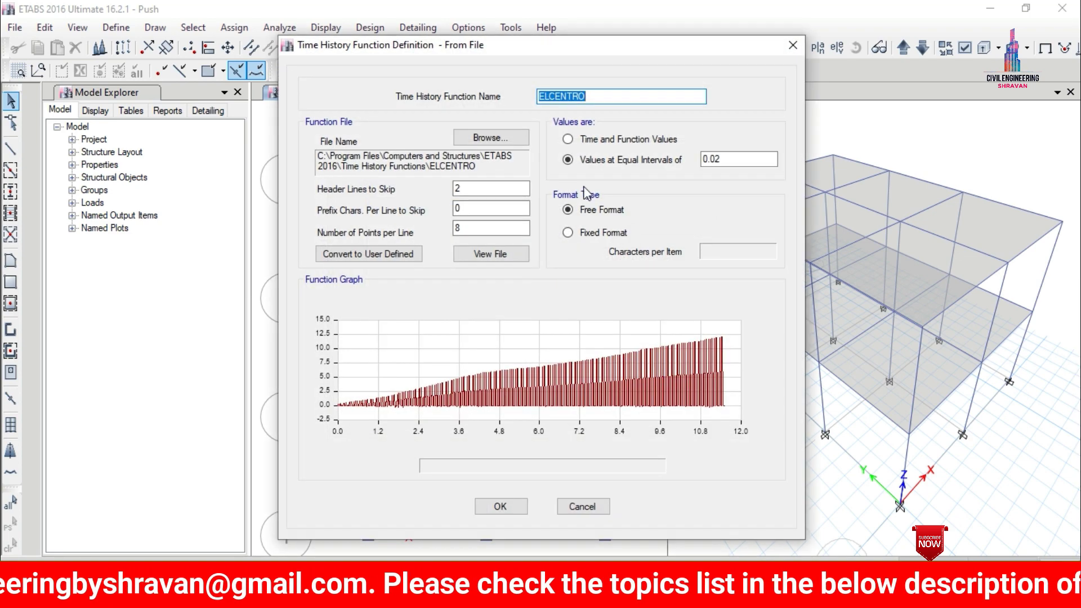
pyautogui.write('T')
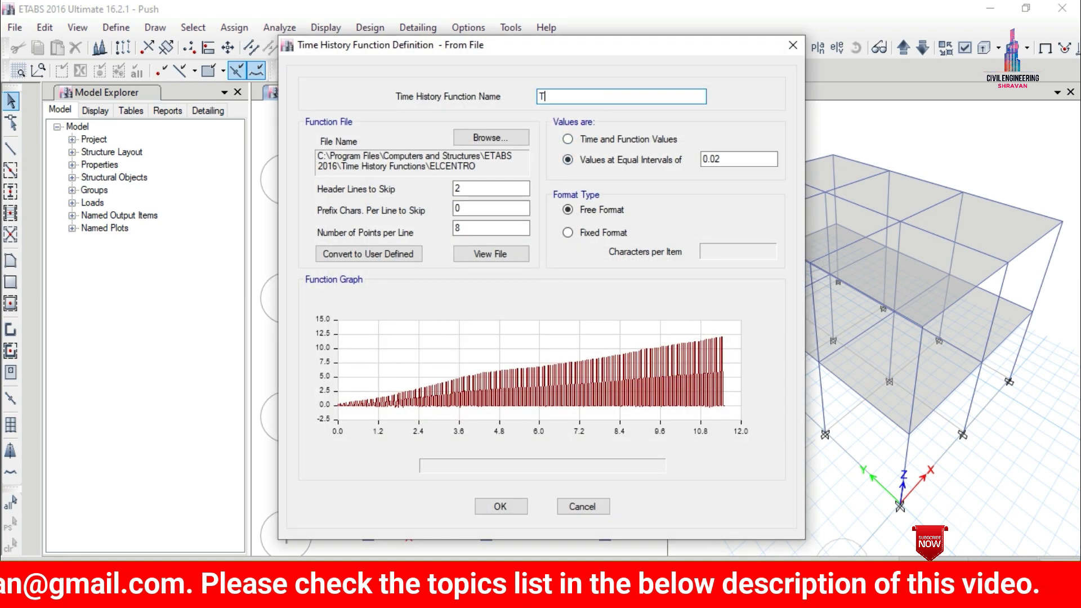
pyautogui.write('HA')
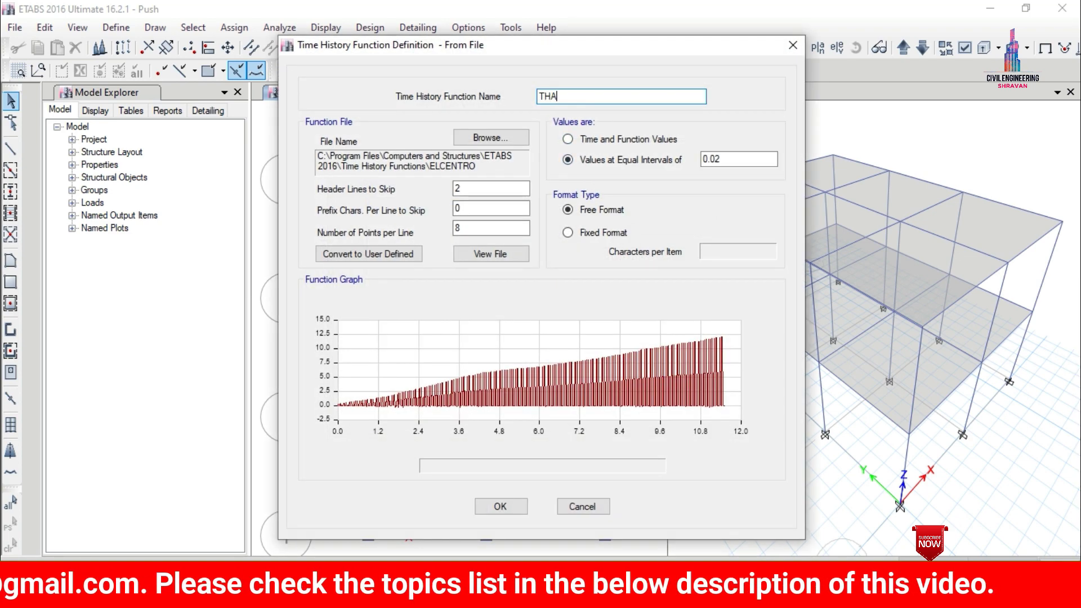
pyautogui.click(501, 507)
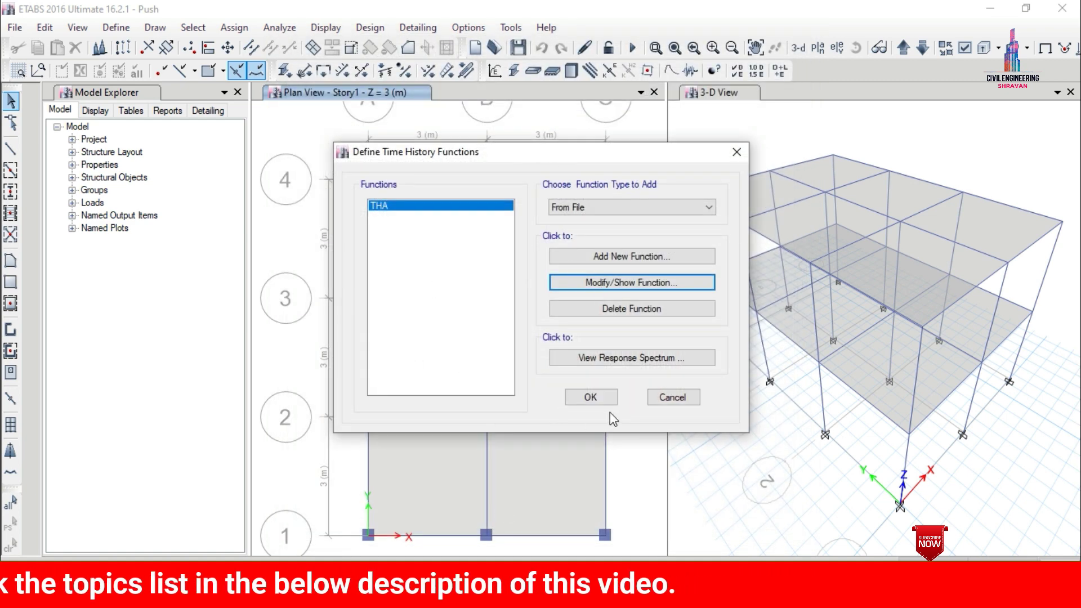
pyautogui.click(588, 397)
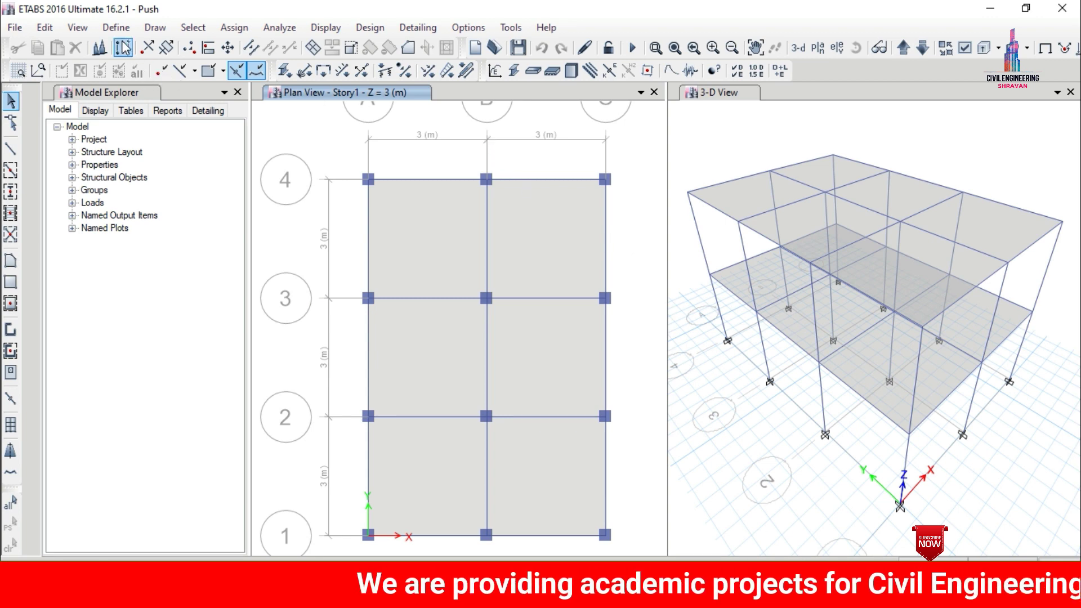
# - Add a new load case under Define > Load Cases and name it THA X
pyautogui.click(116, 27)
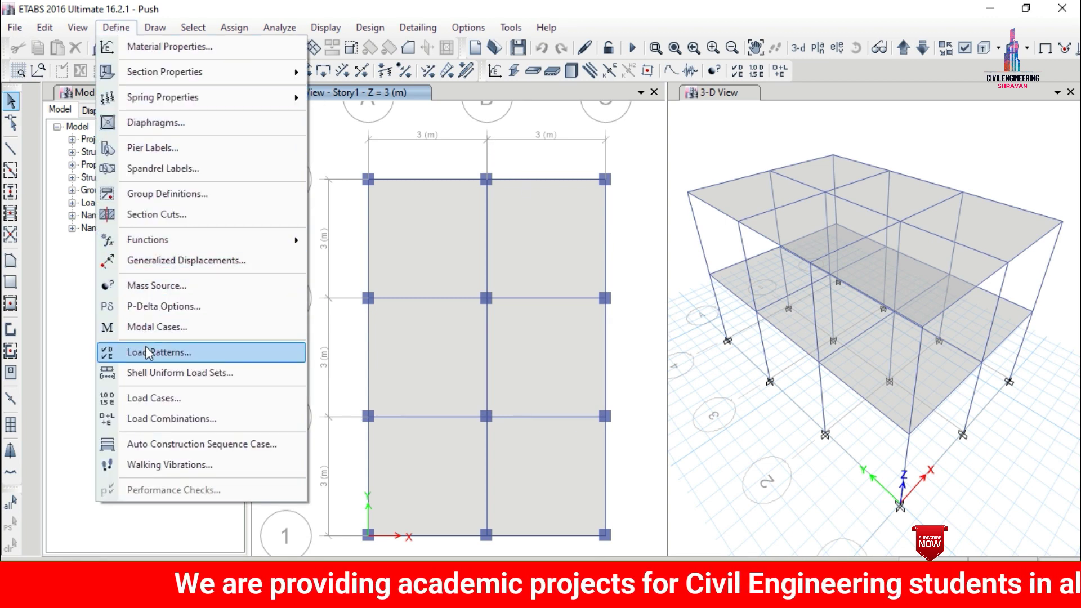
pyautogui.click(169, 400)
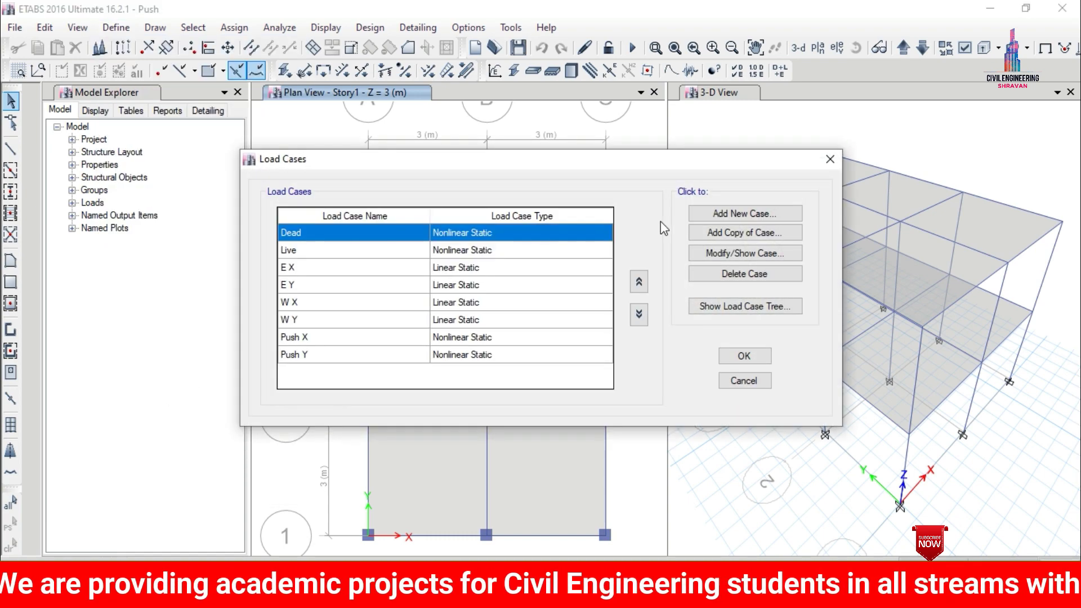
pyautogui.click(710, 219)
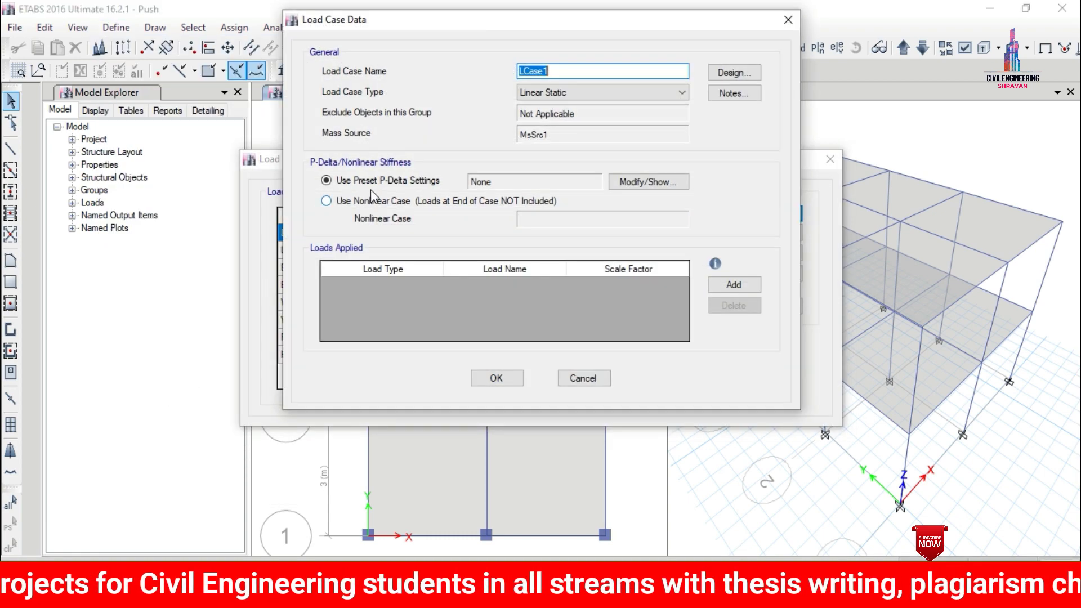
pyautogui.write('TH')
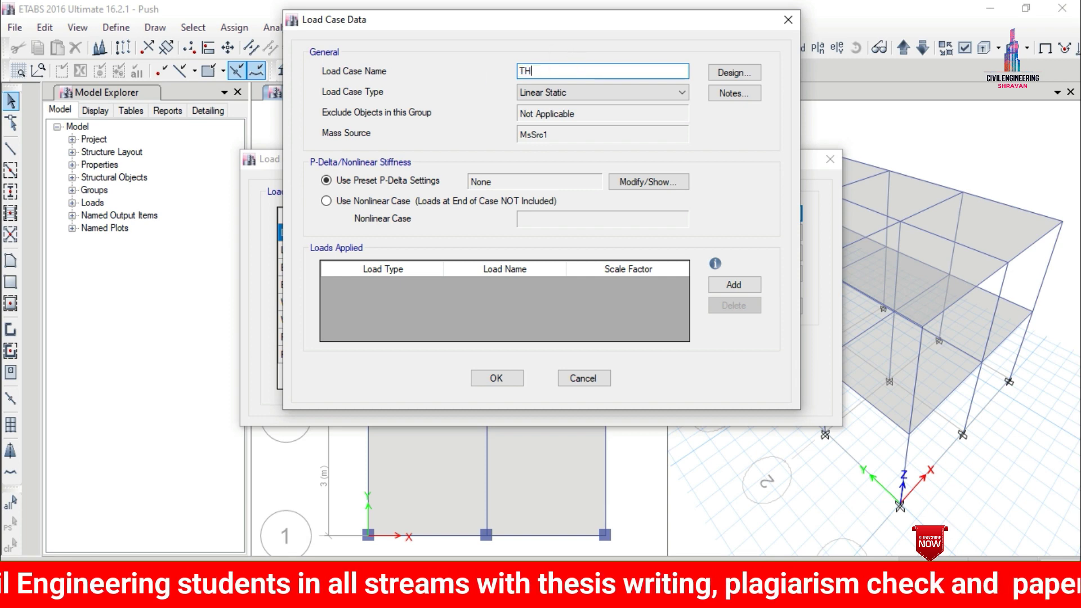
pyautogui.write('A X')
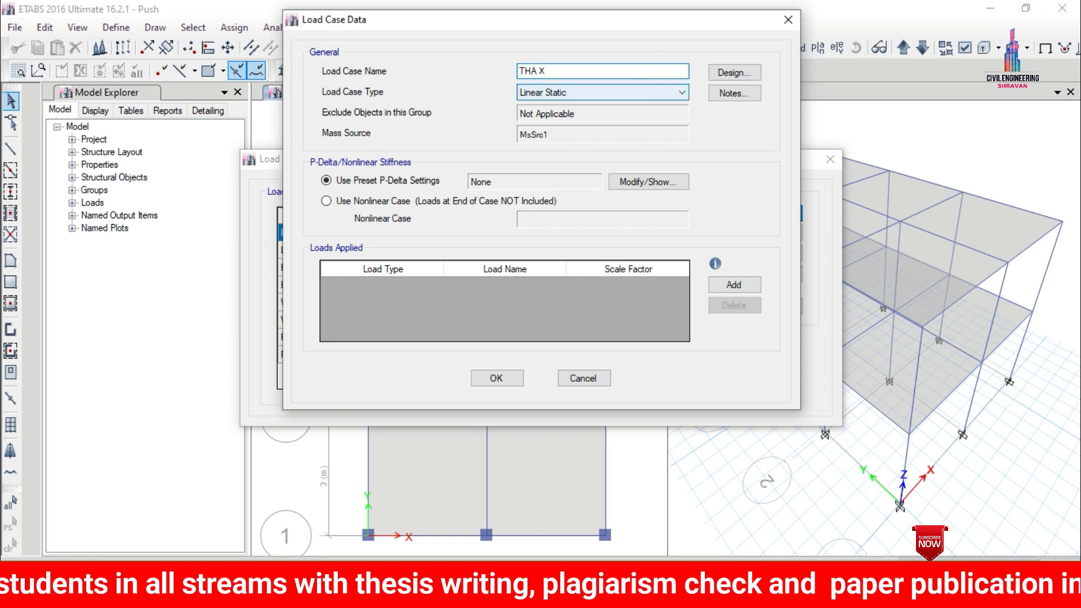
# - Make THA X a Time History case applying load pattern E X with function THA
pyautogui.click(557, 91)
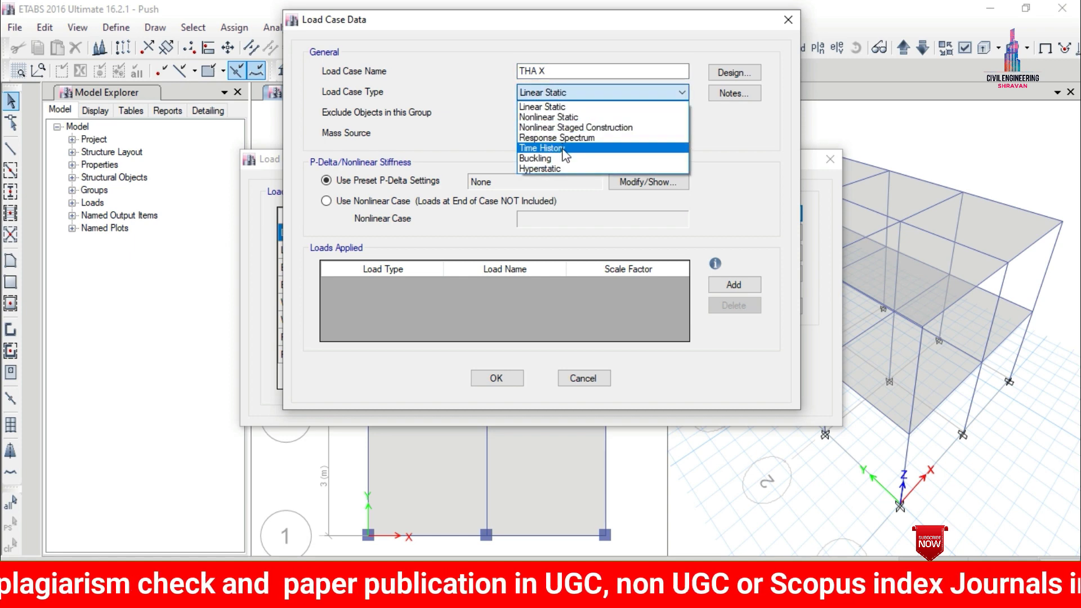
pyautogui.click(564, 148)
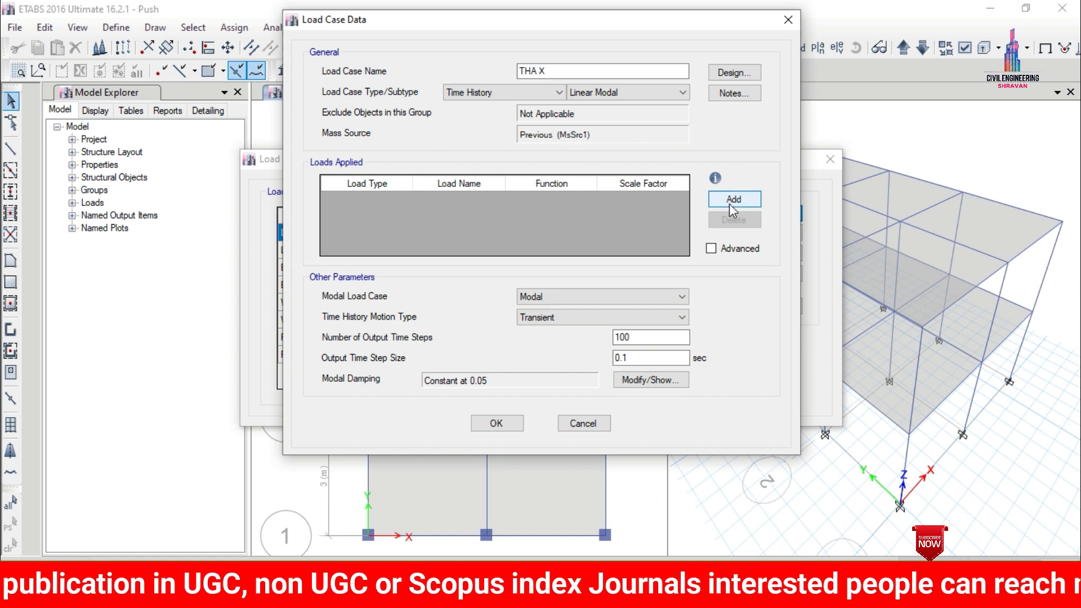
pyautogui.click(728, 204)
pyautogui.click(391, 201)
pyautogui.click(391, 201)
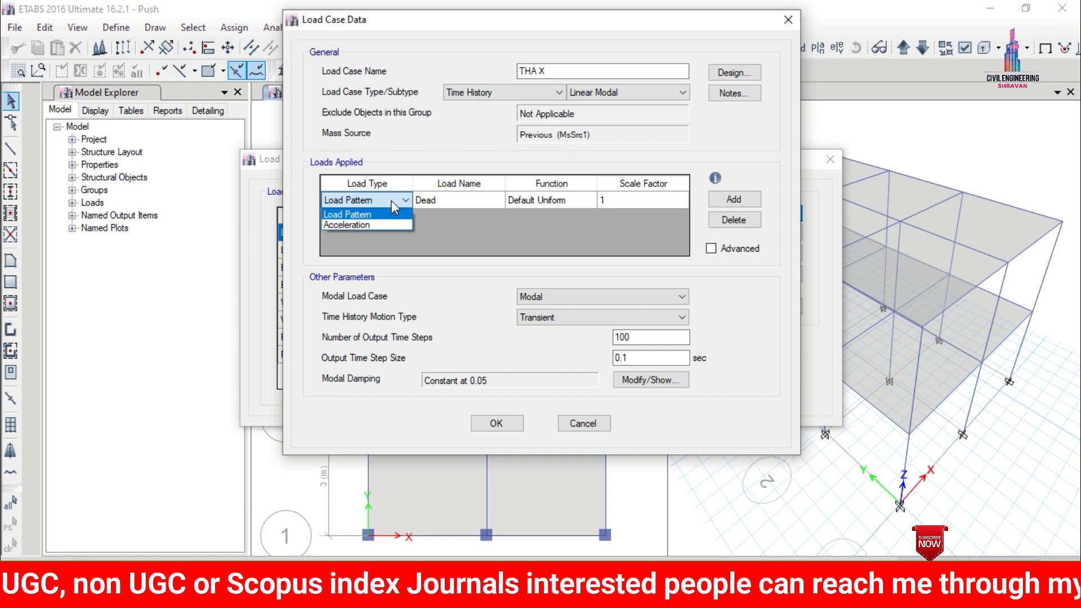
pyautogui.click(417, 201)
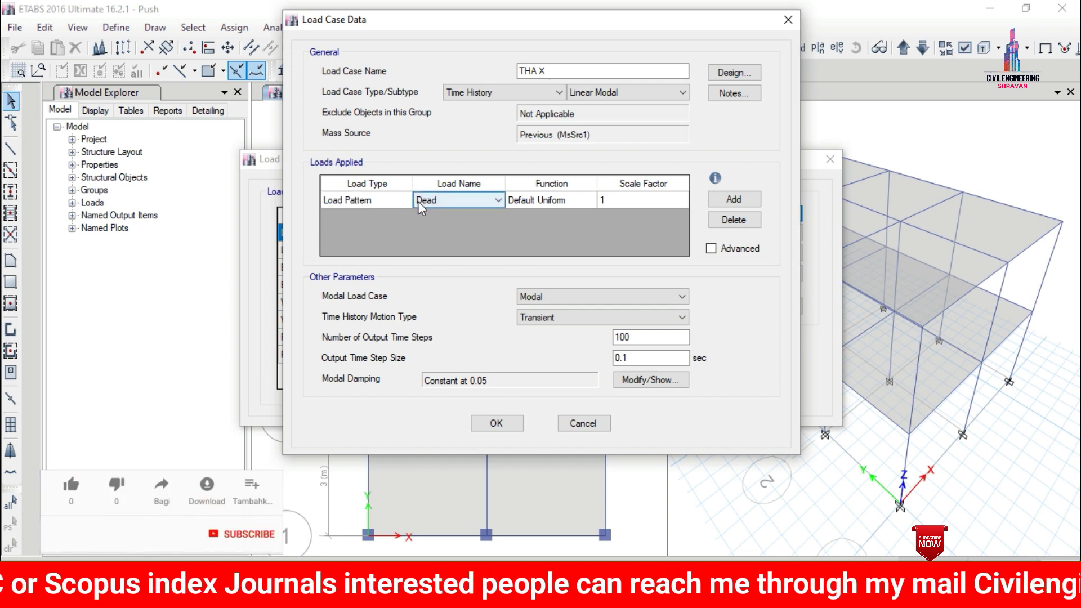
pyautogui.click(417, 201)
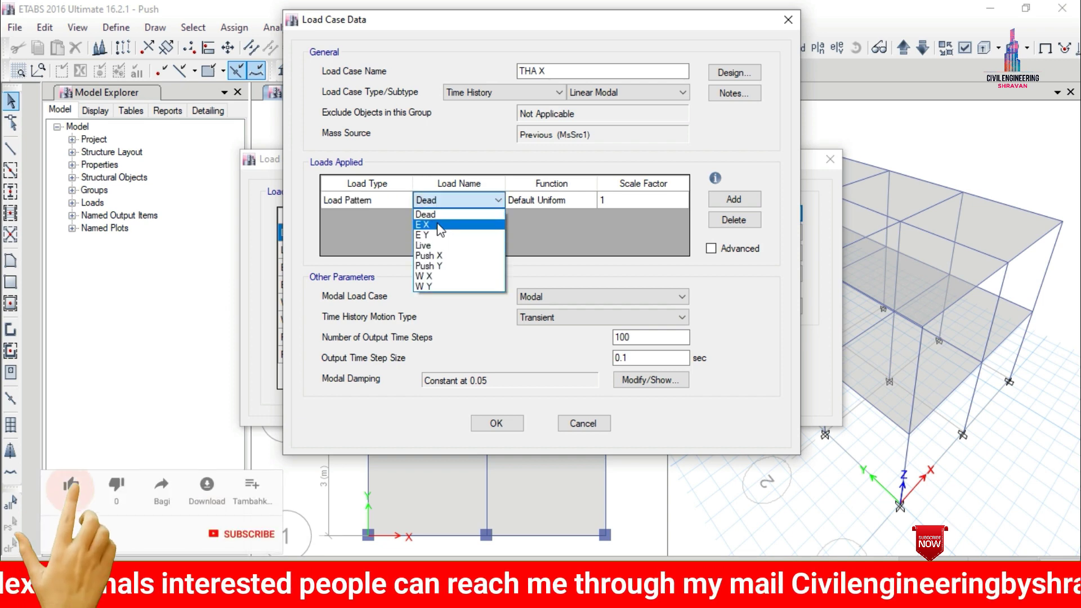
pyautogui.click(442, 224)
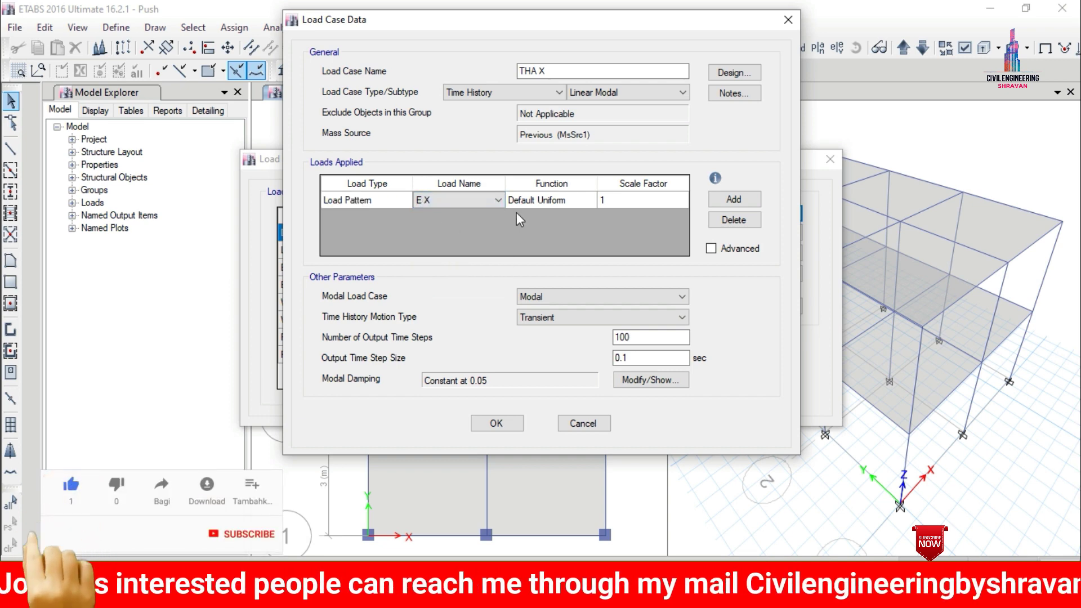
pyautogui.click(582, 198)
pyautogui.click(582, 198)
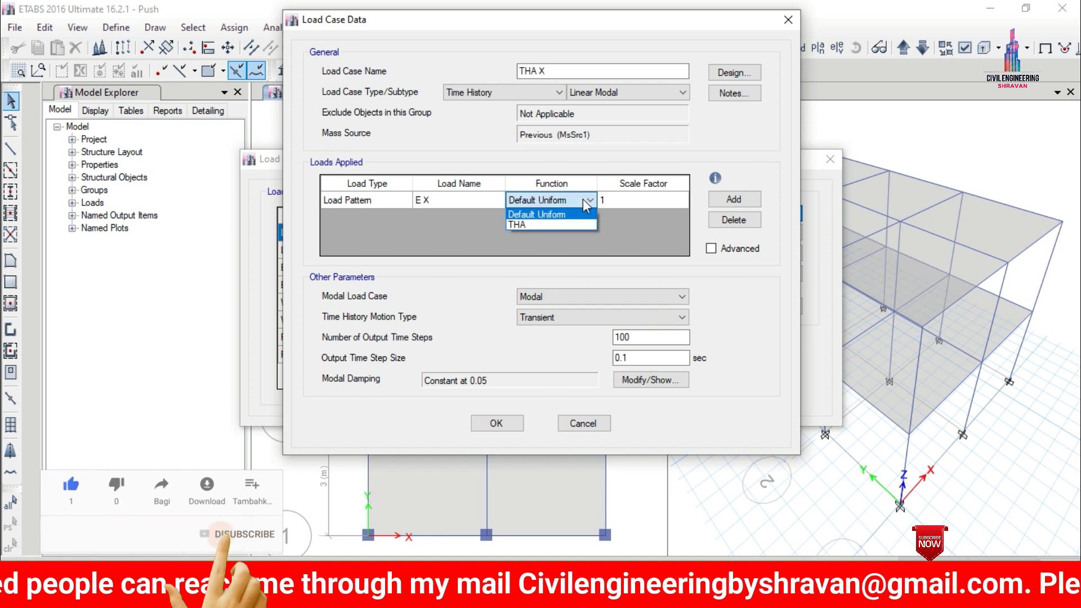
pyautogui.click(547, 223)
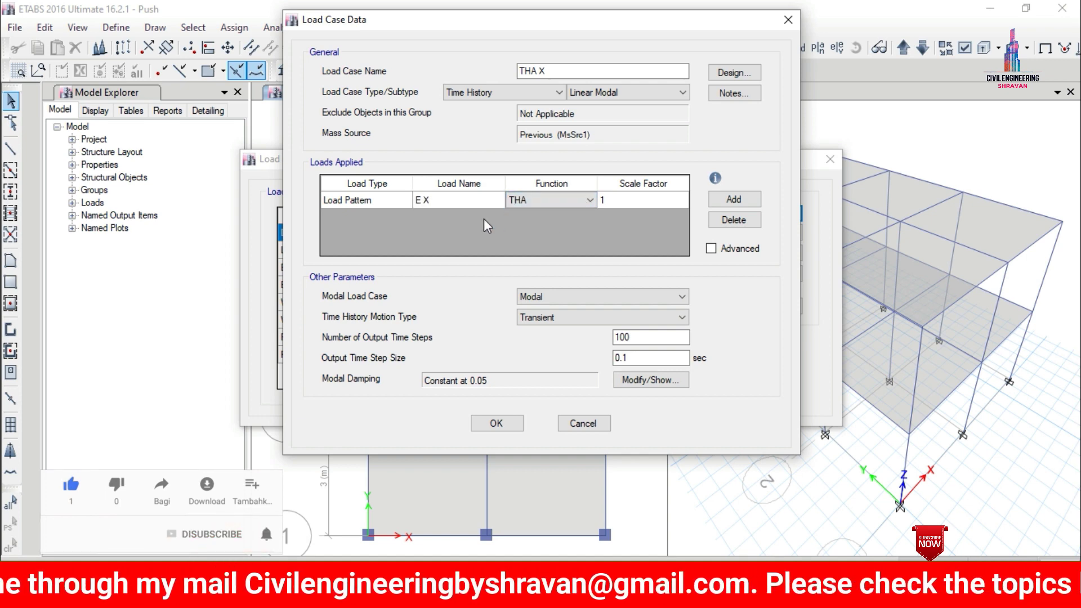
# - Remove the extra Dead load row and save the THA X case
pyautogui.click(720, 201)
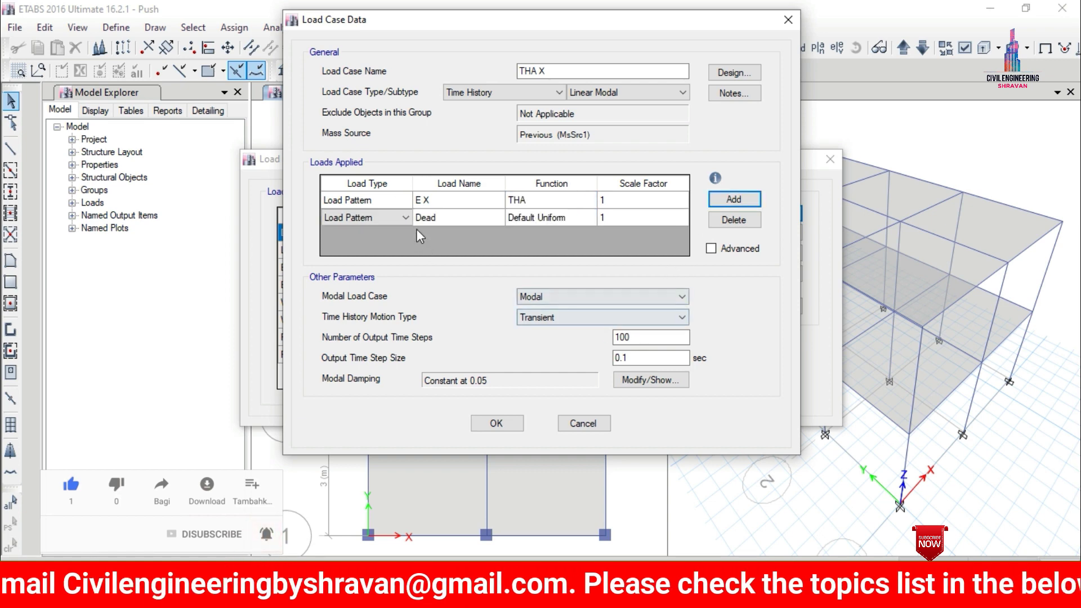
pyautogui.click(432, 218)
pyautogui.click(733, 220)
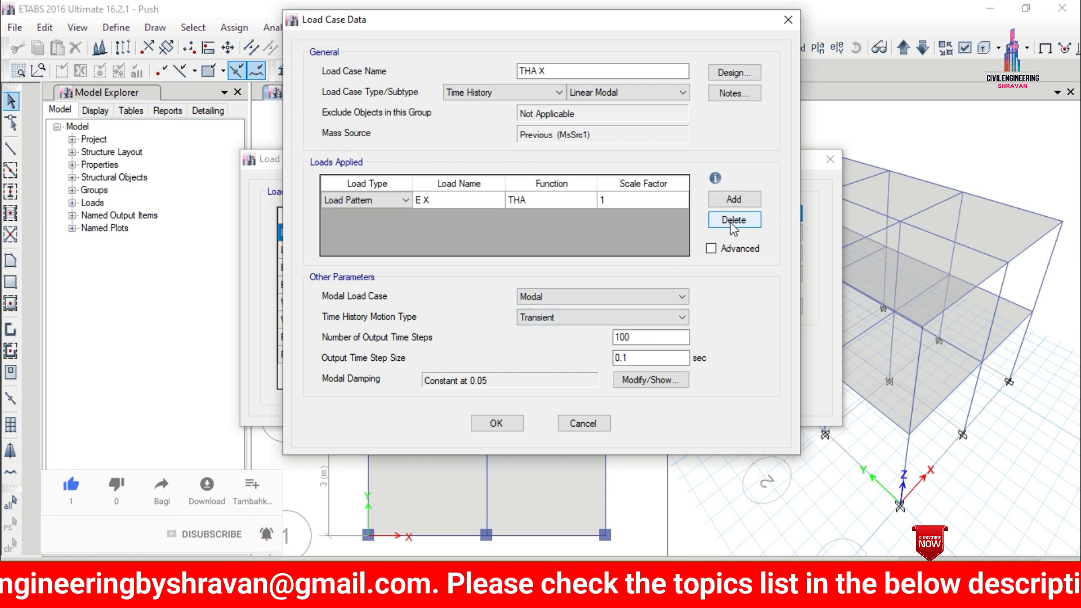
pyautogui.click(496, 423)
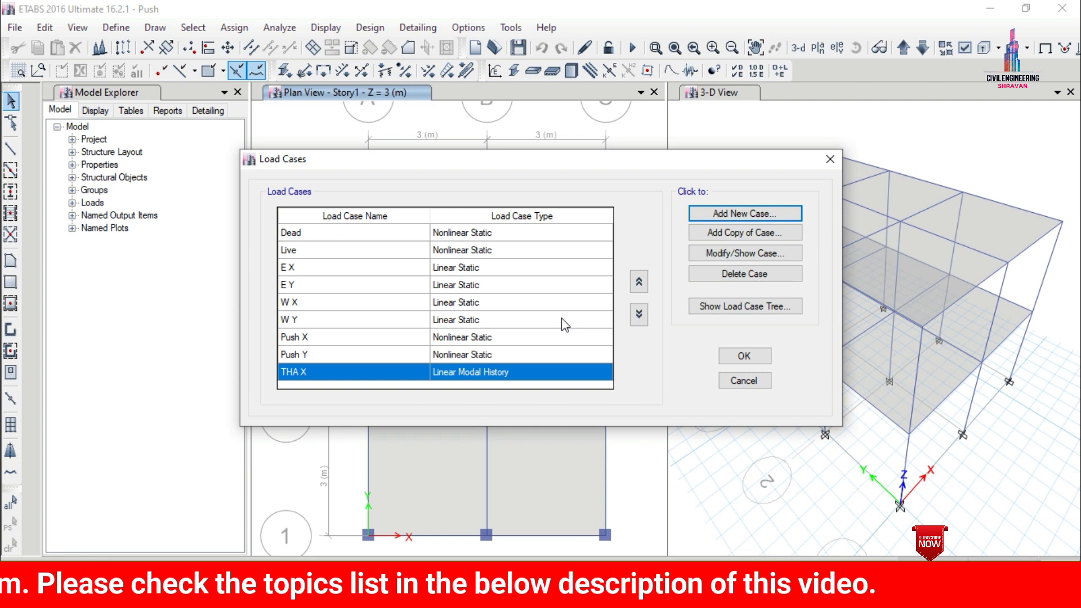
# - Add a new load case THA Y with Time History as its case type
pyautogui.click(728, 214)
pyautogui.write('T')
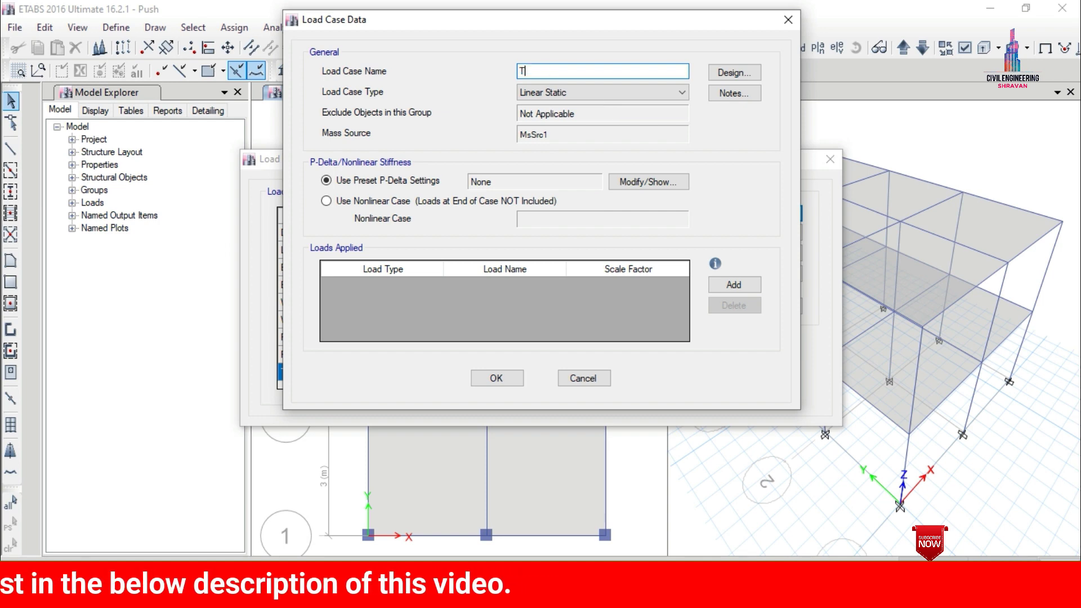
pyautogui.write('HA Y')
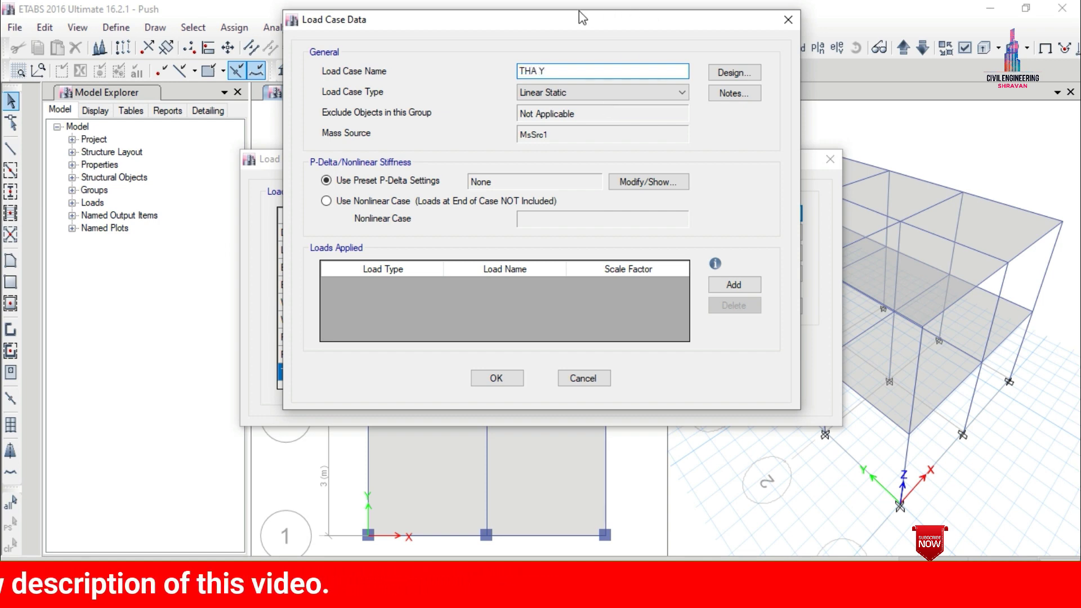
pyautogui.click(618, 92)
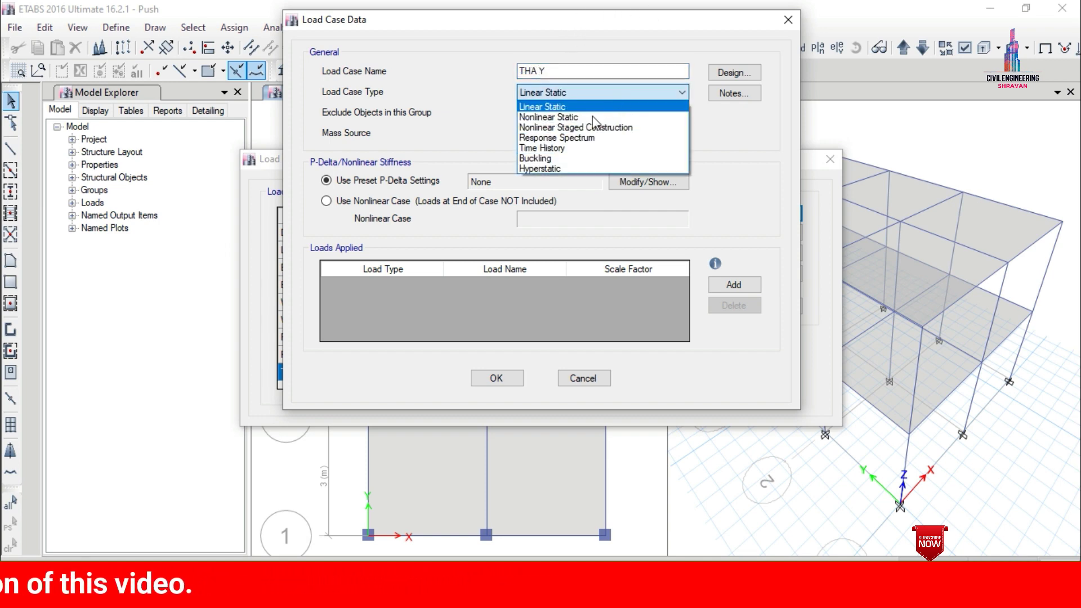
pyautogui.click(563, 160)
pyautogui.click(557, 90)
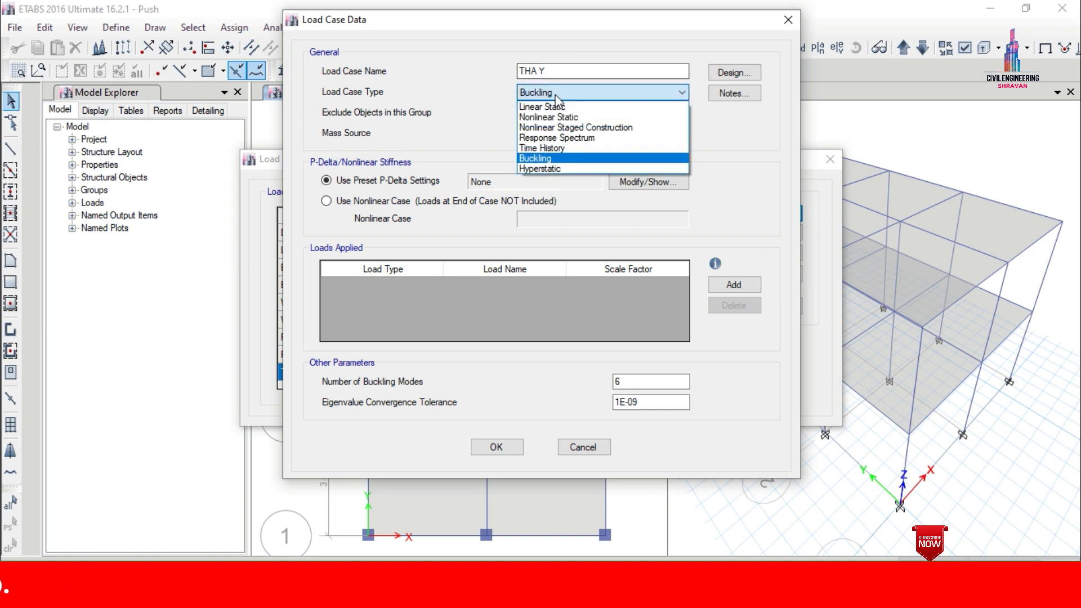
pyautogui.click(542, 148)
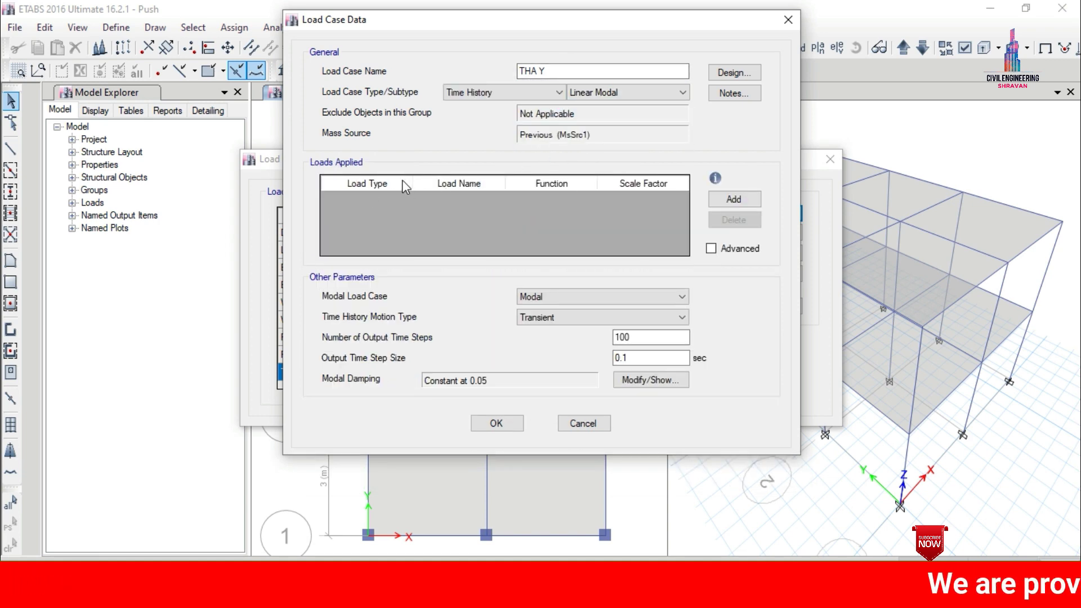
# - Apply load pattern E Y to THA Y, drop the extra Dead row, and save
pyautogui.click(728, 202)
pyautogui.click(480, 200)
pyautogui.click(481, 198)
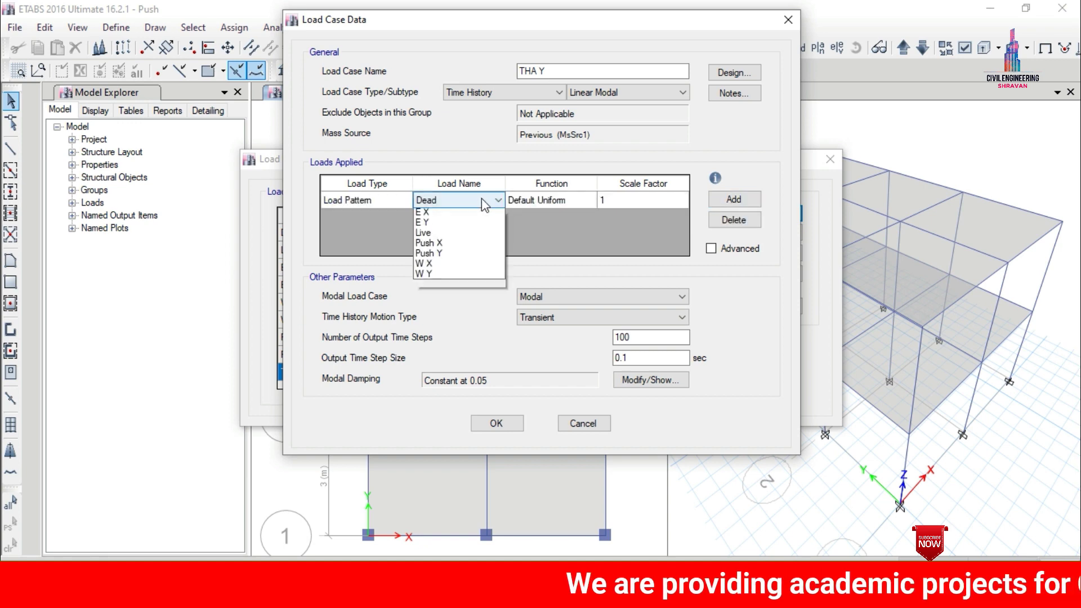
pyautogui.click(452, 237)
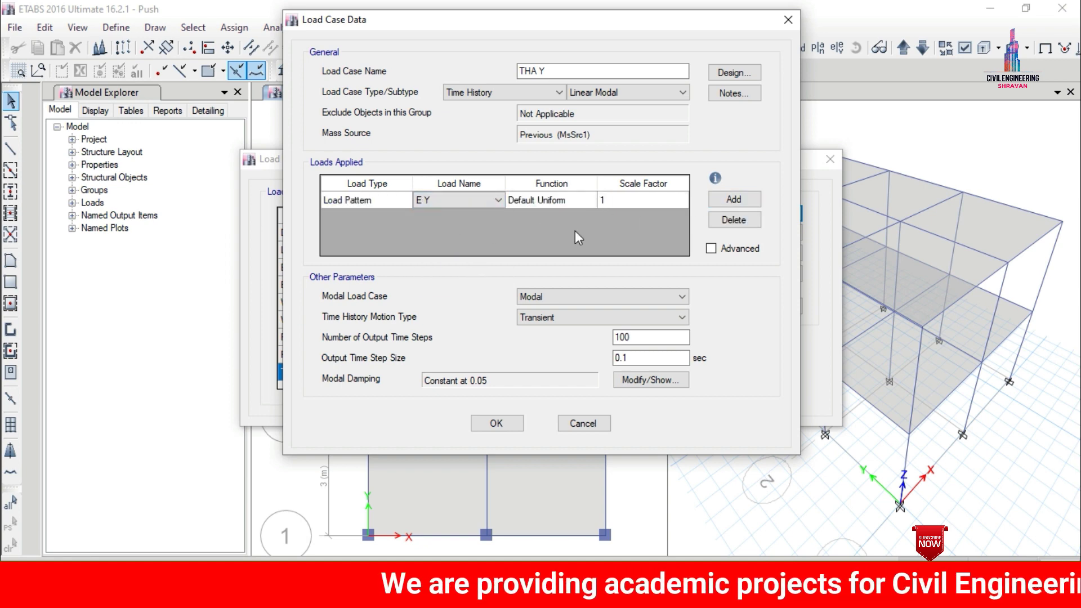
pyautogui.click(728, 201)
pyautogui.click(732, 220)
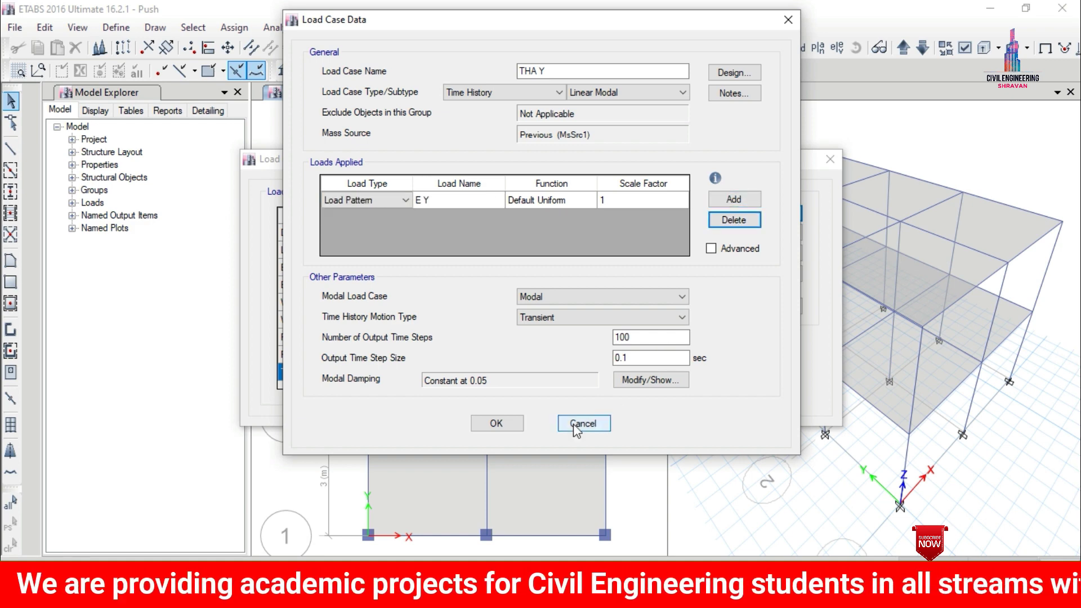
pyautogui.click(496, 423)
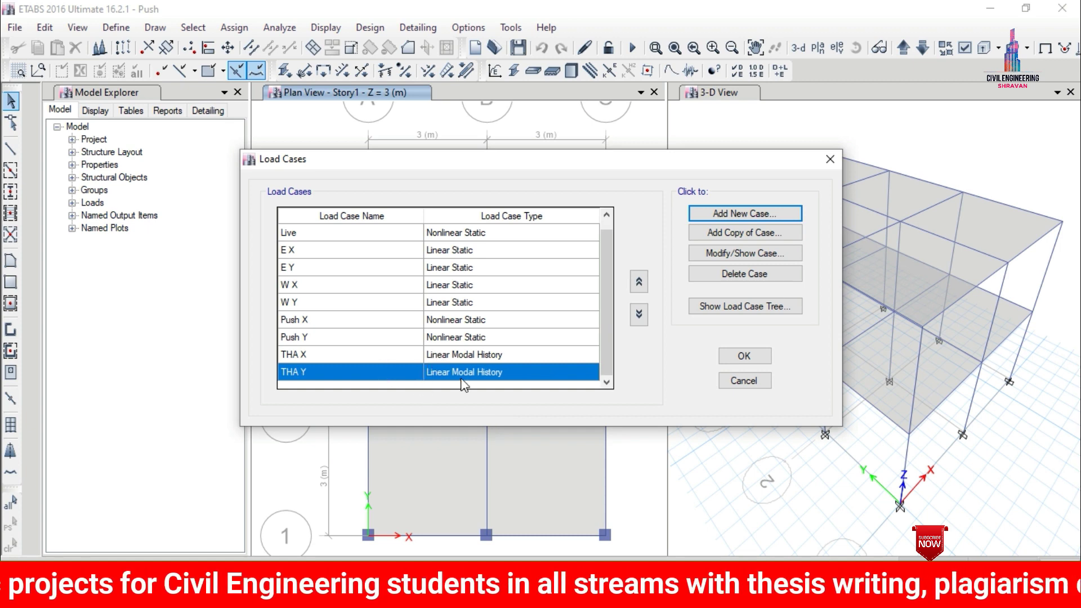
# - Set Push X and Push Y to Do Not Run and run the analysis
pyautogui.click(727, 353)
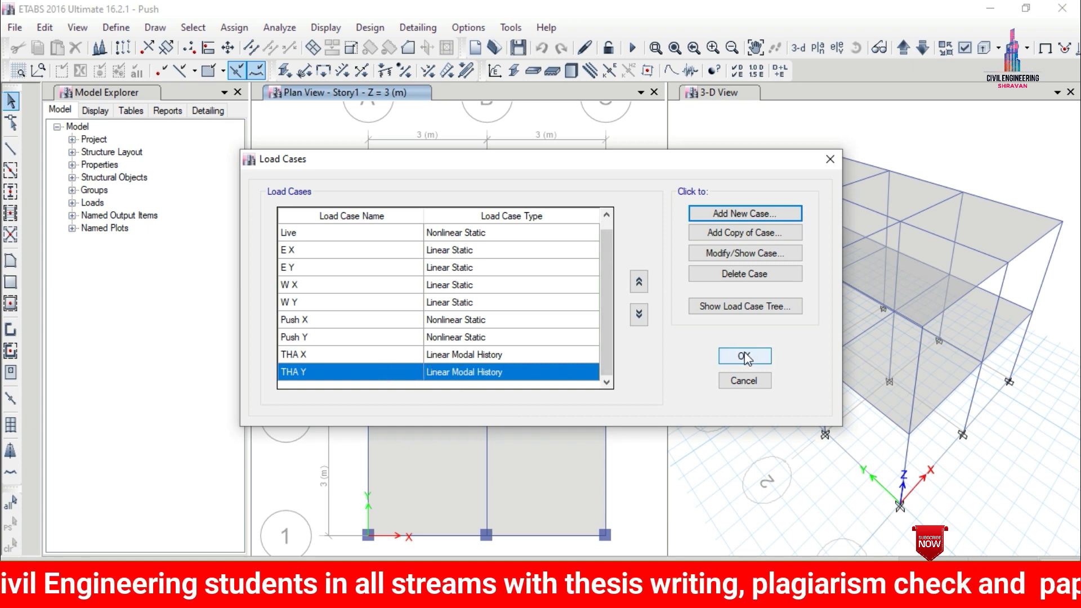
pyautogui.click(274, 29)
pyautogui.click(323, 91)
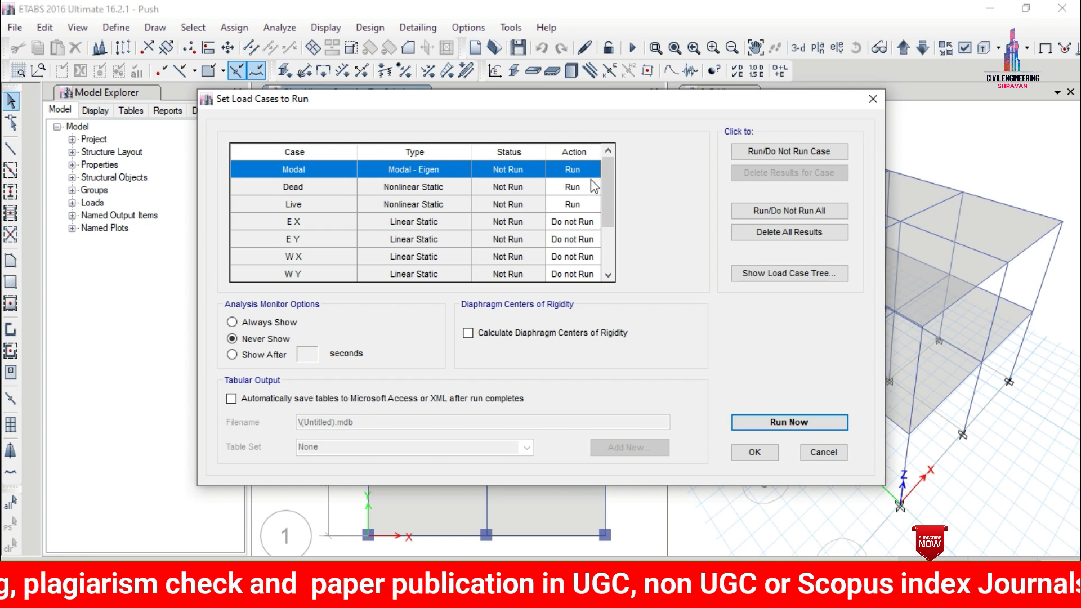
pyautogui.moveTo(607, 205); pyautogui.dragTo(614, 228)
pyautogui.click(580, 257)
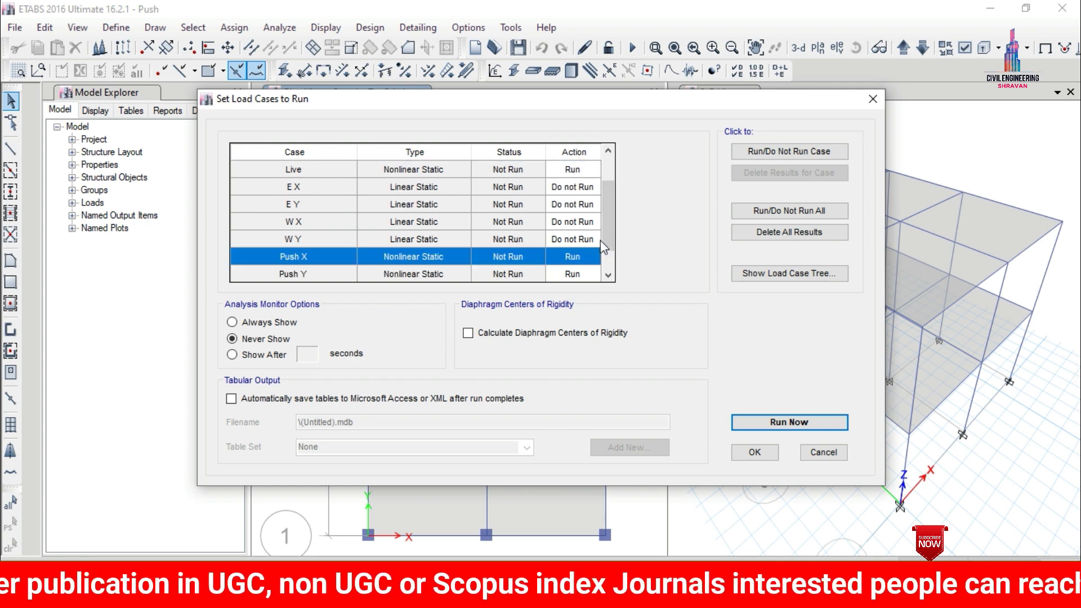
pyautogui.click(833, 151)
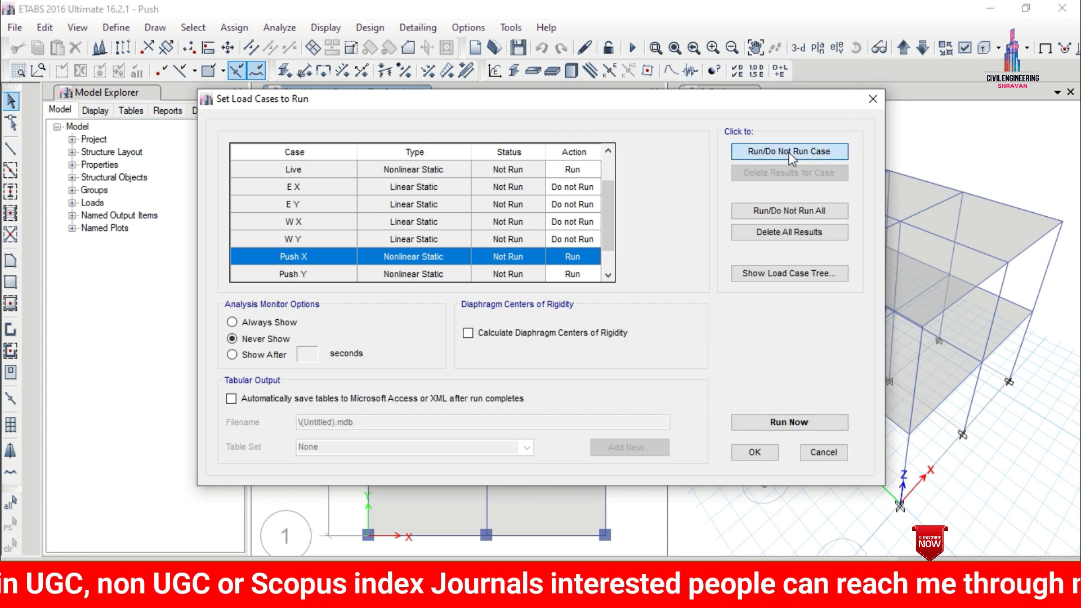
pyautogui.click(580, 275)
pyautogui.click(756, 150)
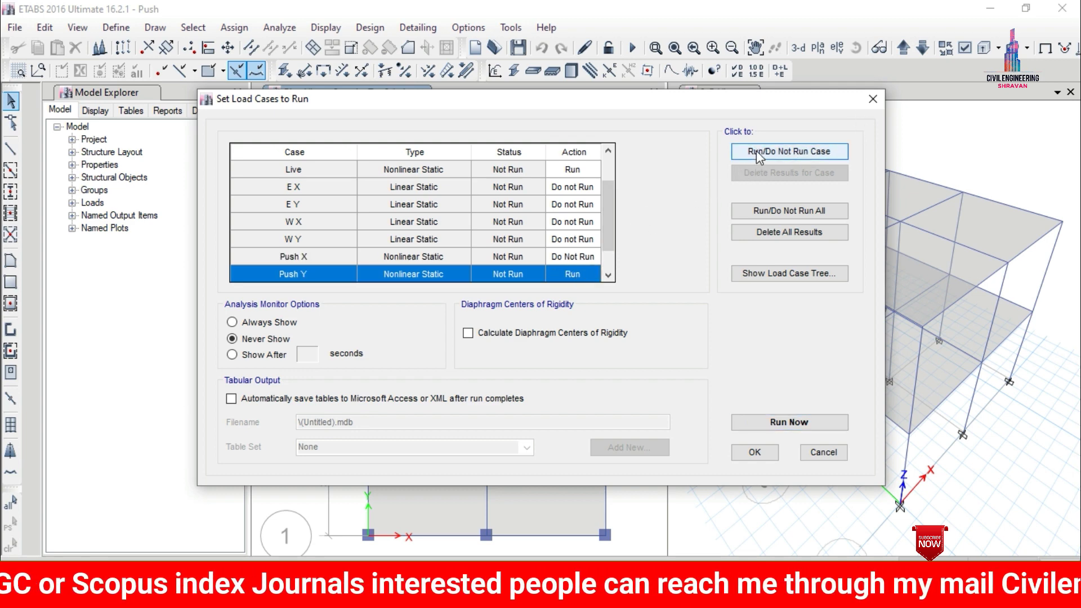
pyautogui.moveTo(604, 203); pyautogui.dragTo(602, 255)
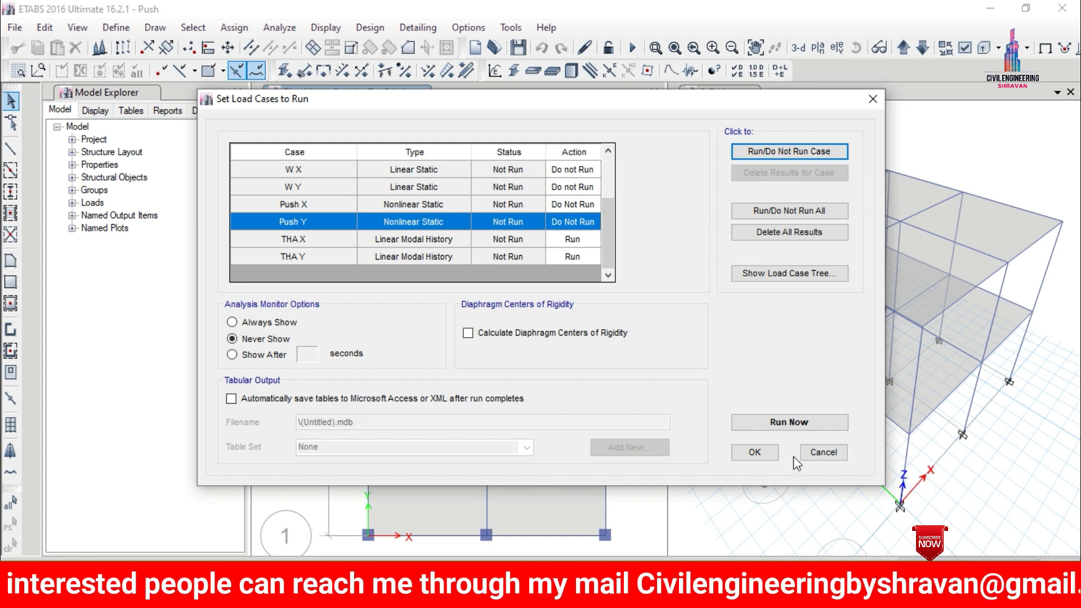
pyautogui.click(788, 421)
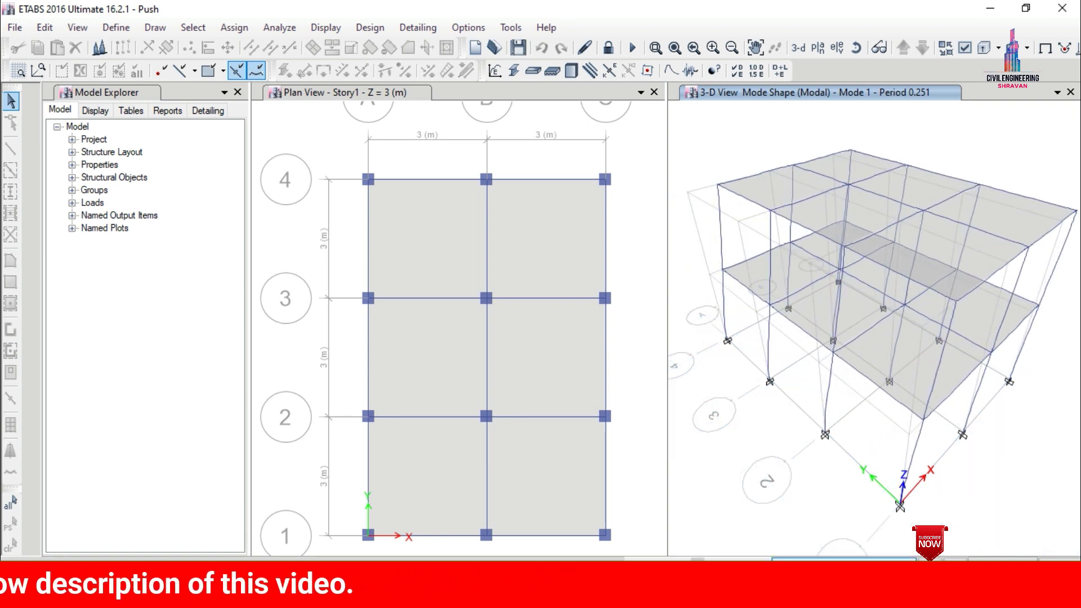
# - Show the Analysis > Results > Displacements > Joint Drifts table
pyautogui.click(309, 32)
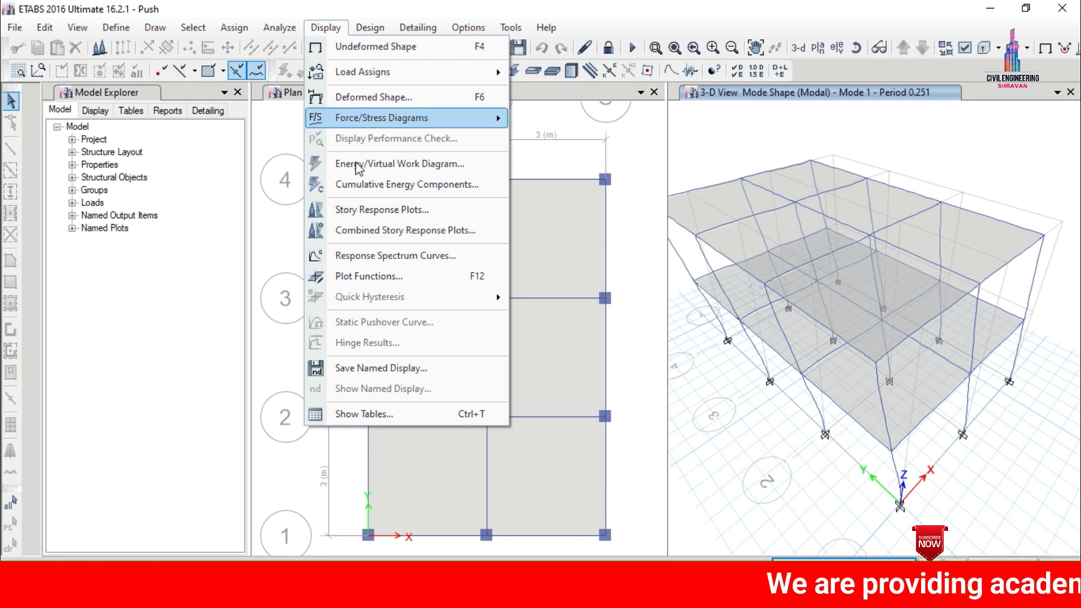
pyautogui.click(367, 413)
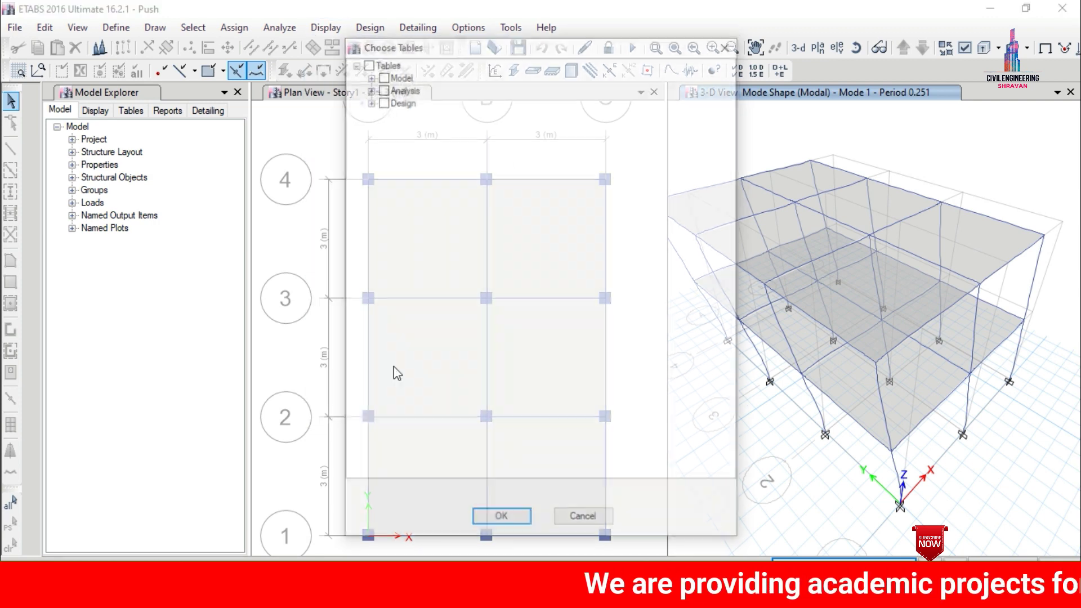
pyautogui.click(369, 88)
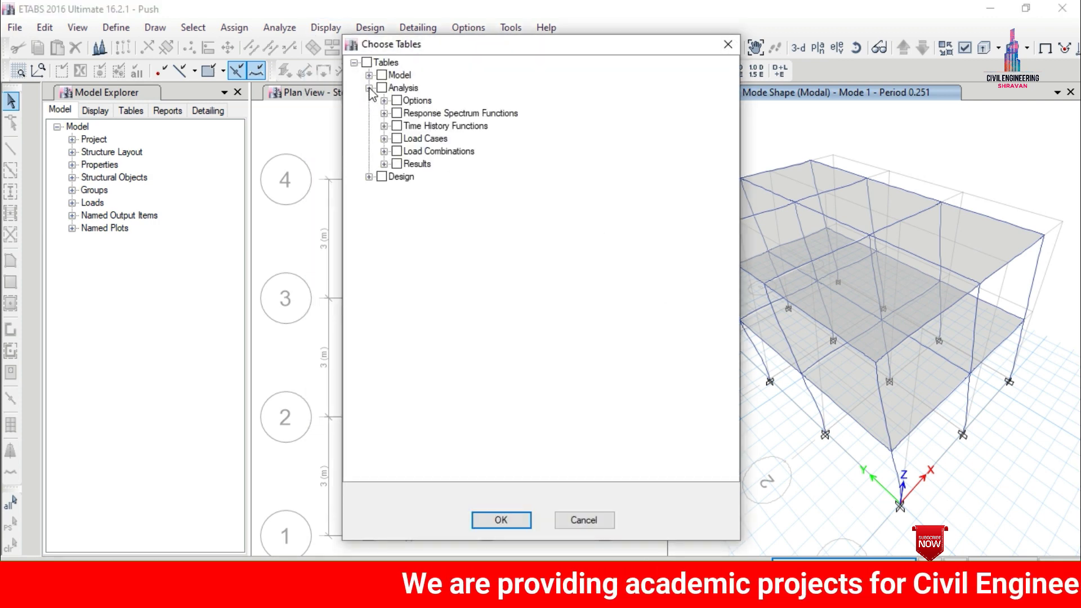
pyautogui.click(384, 126)
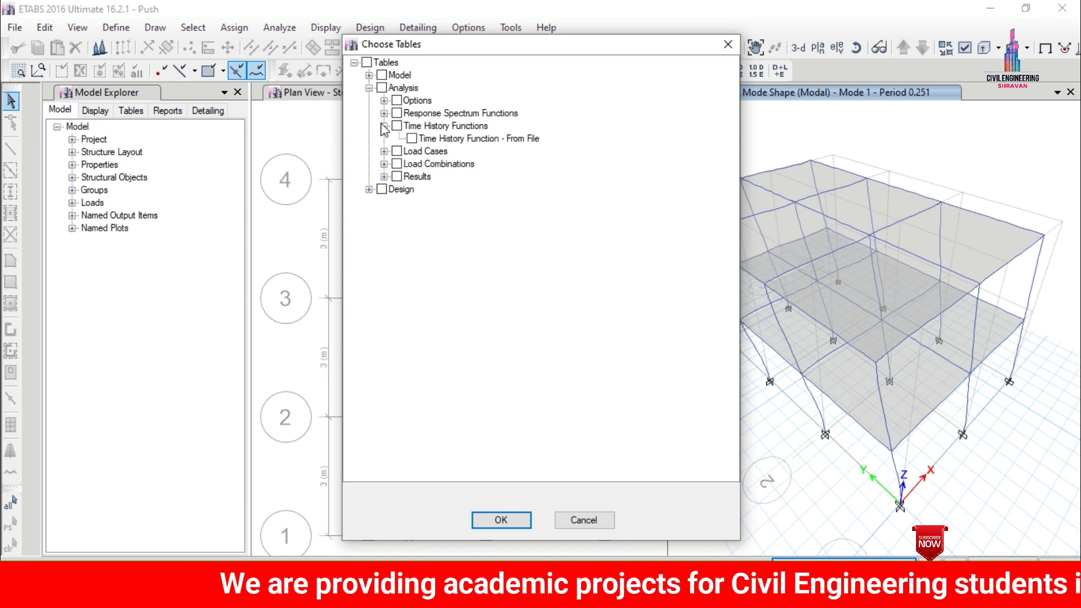
pyautogui.click(420, 141)
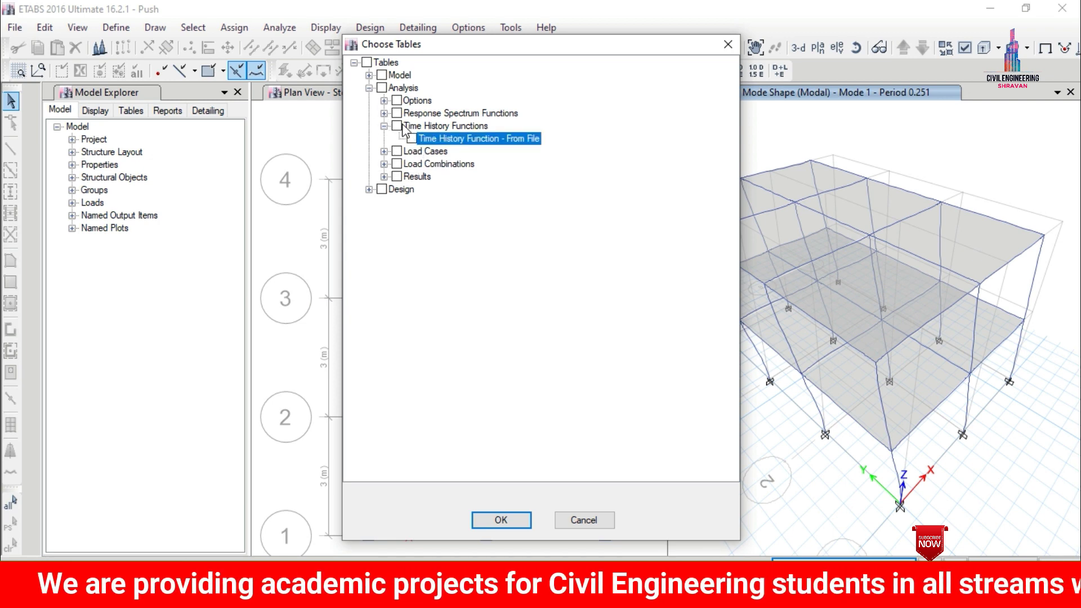
pyautogui.click(384, 176)
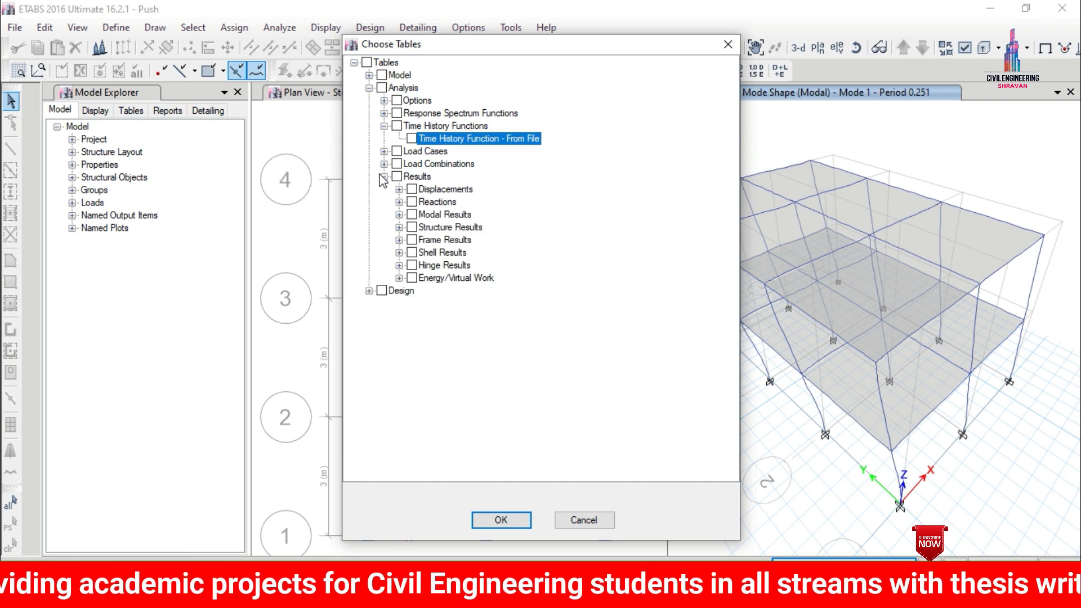
pyautogui.click(399, 190)
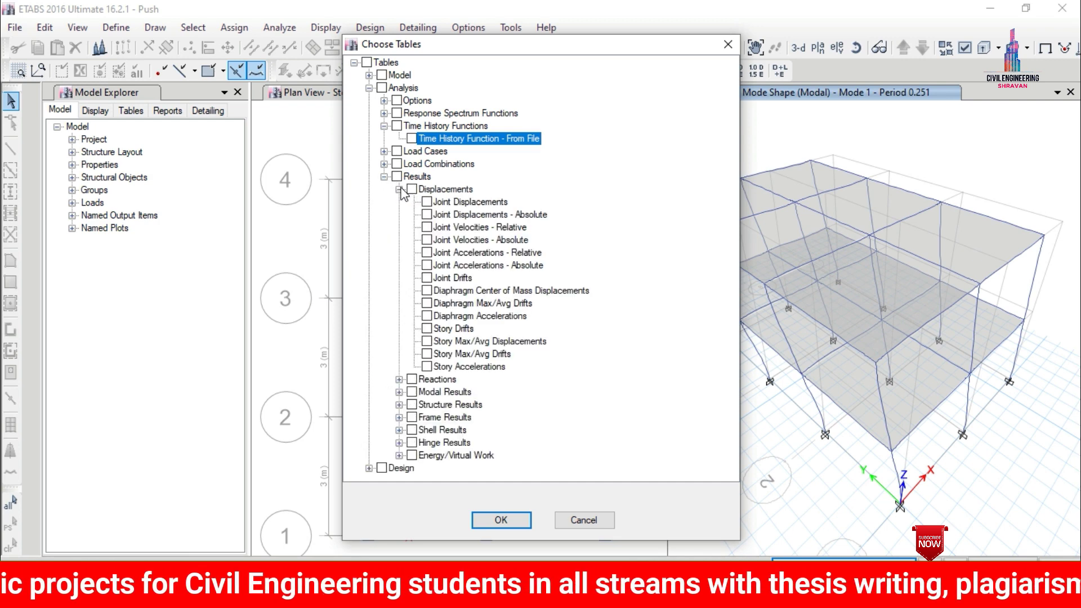
pyautogui.click(451, 278)
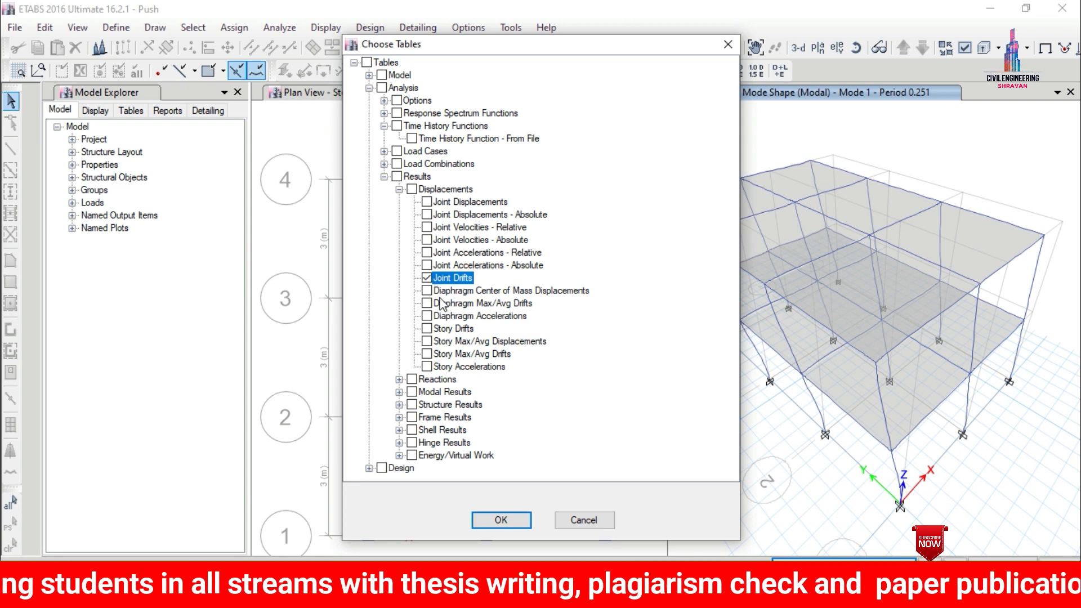
pyautogui.click(443, 329)
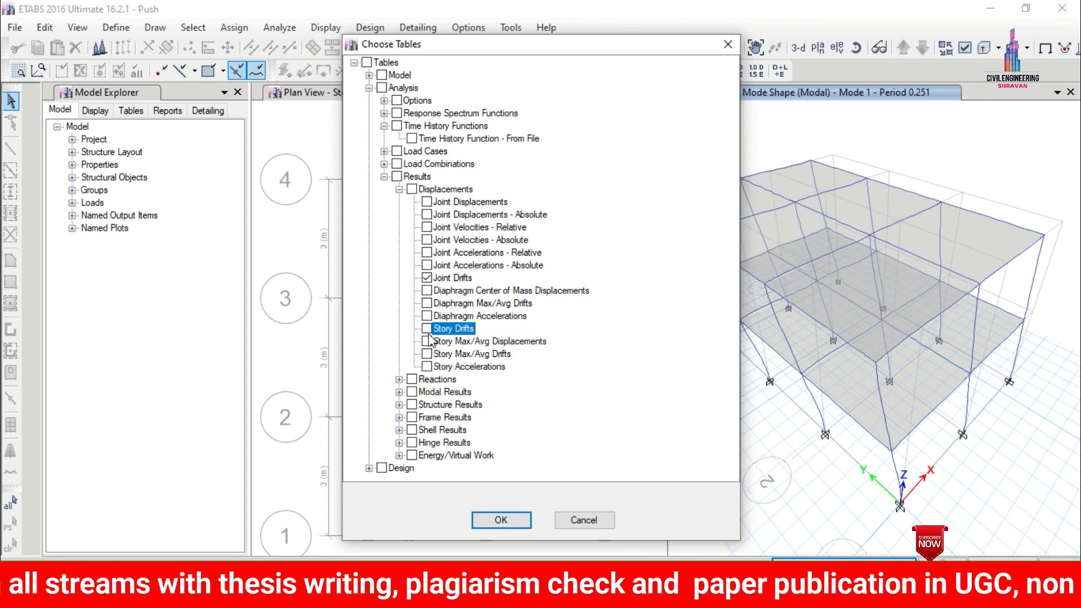
pyautogui.click(500, 519)
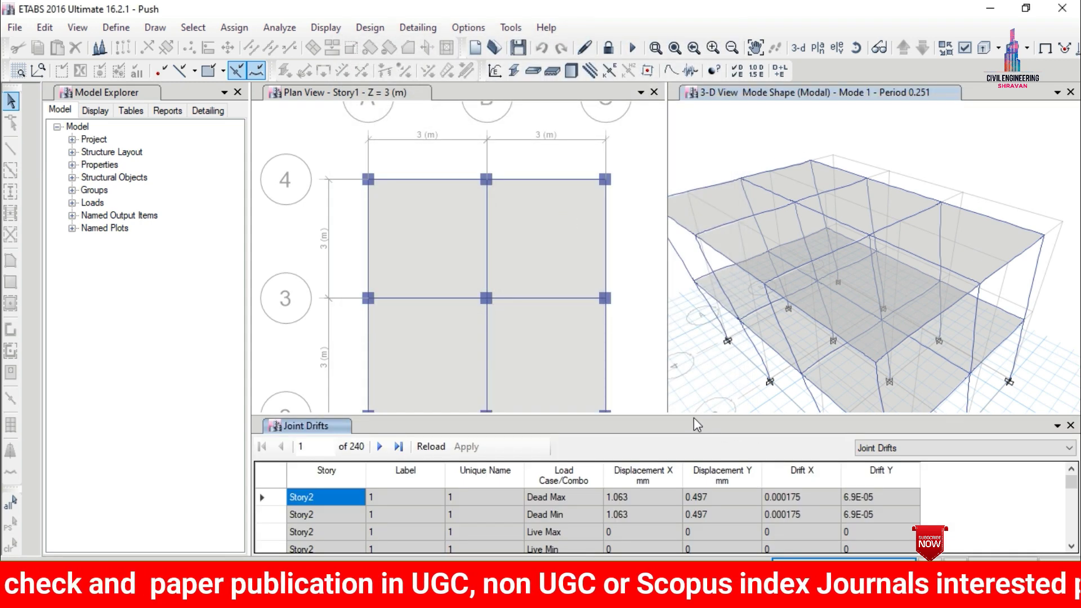
# - Enlarge the Joint Drifts table to check the THA X Max row (40.625 mm), then shrink it
pyautogui.moveTo(696, 415); pyautogui.dragTo(695, 202)
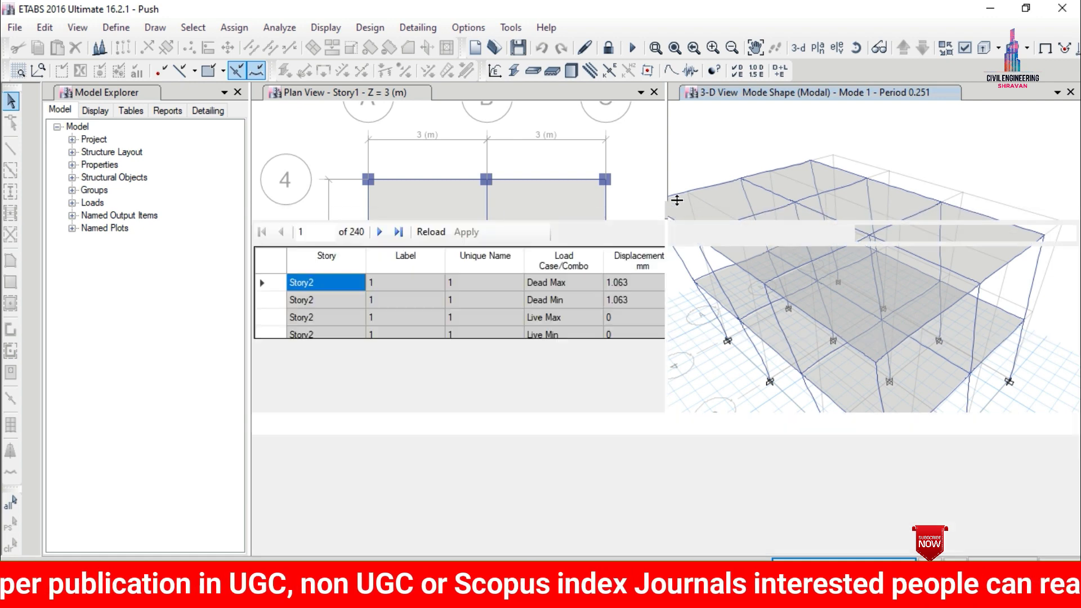
pyautogui.click(552, 353)
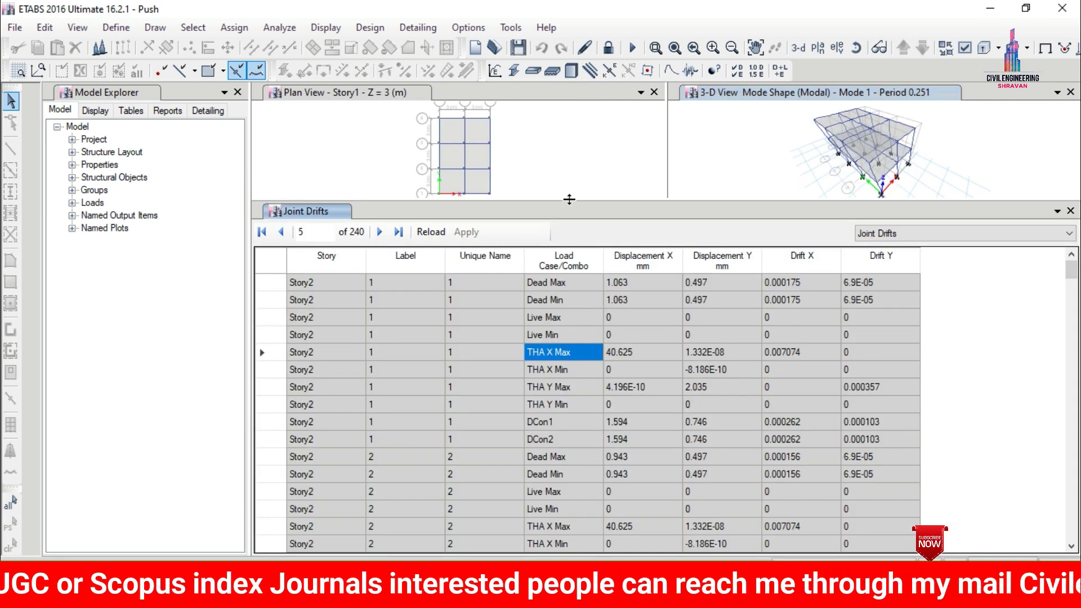
pyautogui.moveTo(566, 201); pyautogui.dragTo(589, 515)
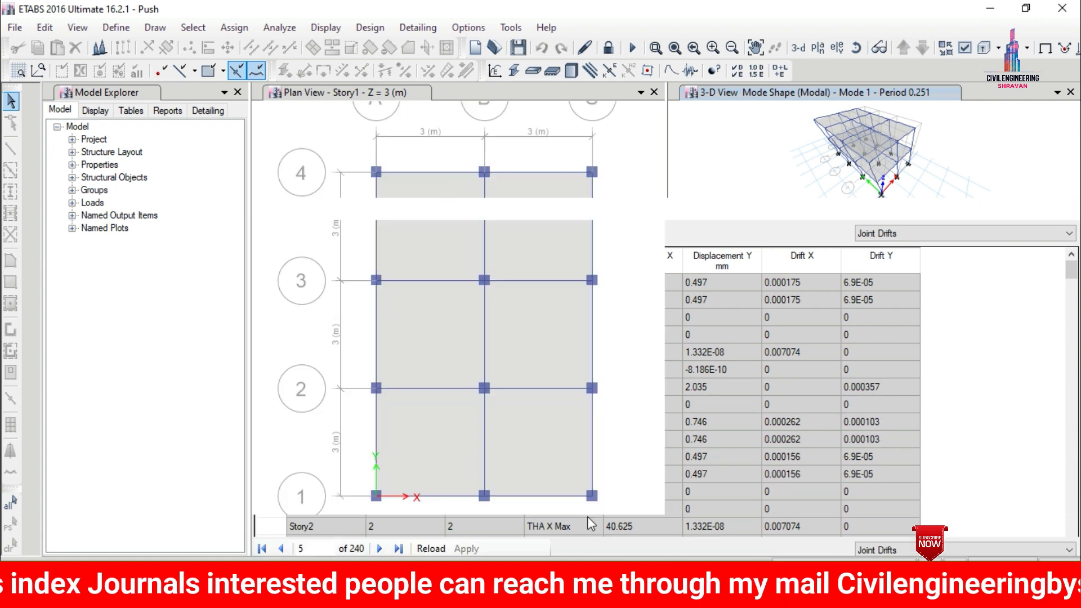
pyautogui.click(325, 27)
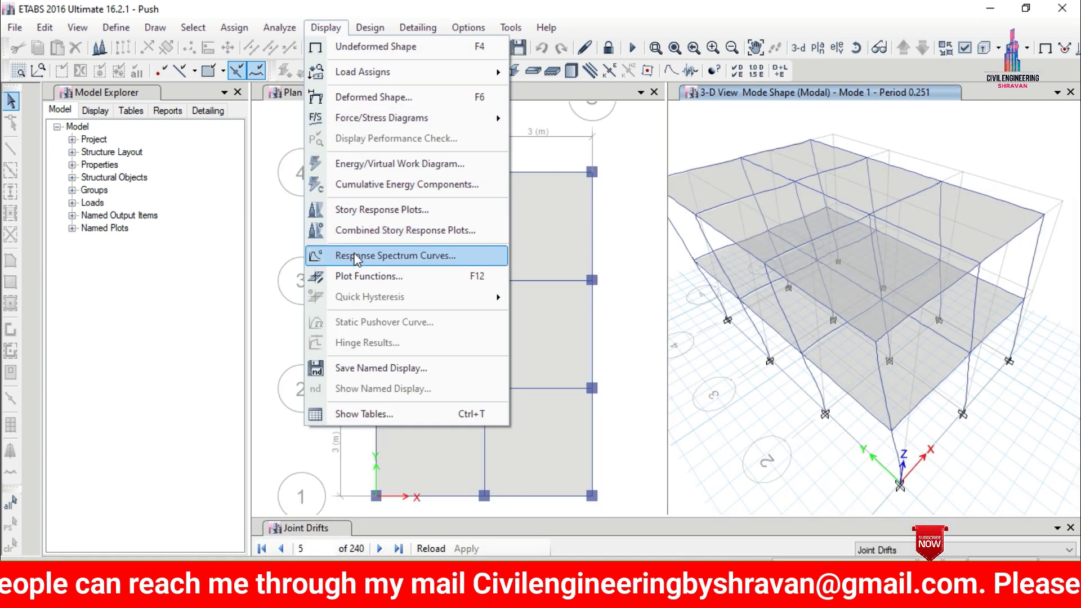
# - Plot base shear Base FX, compare THA Y, and settle on the THA X curve
pyautogui.click(364, 280)
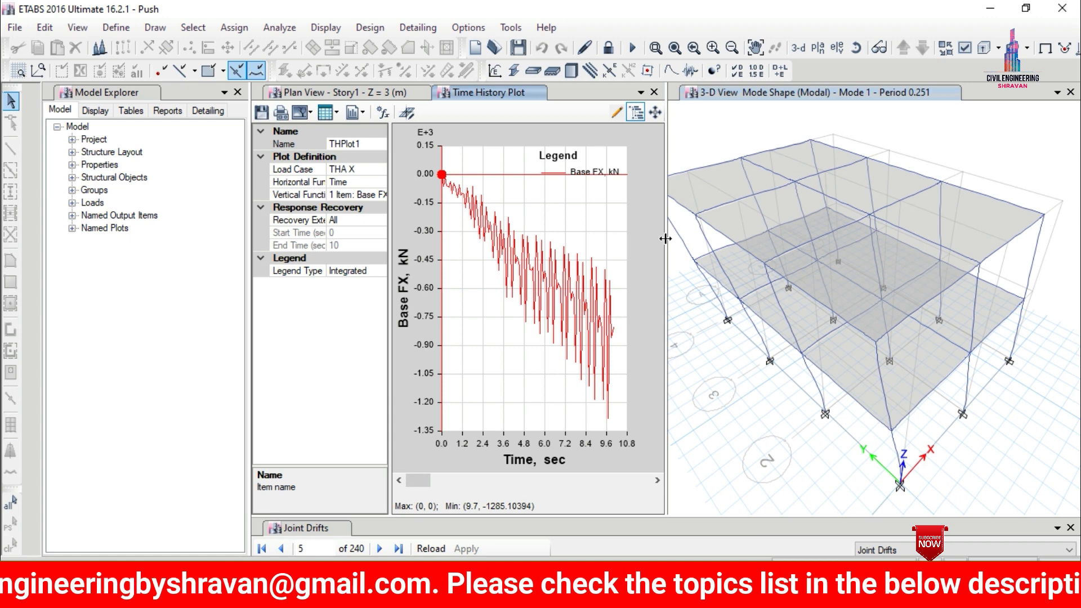
pyautogui.moveTo(668, 244); pyautogui.dragTo(832, 235)
pyautogui.moveTo(388, 174); pyautogui.dragTo(441, 171)
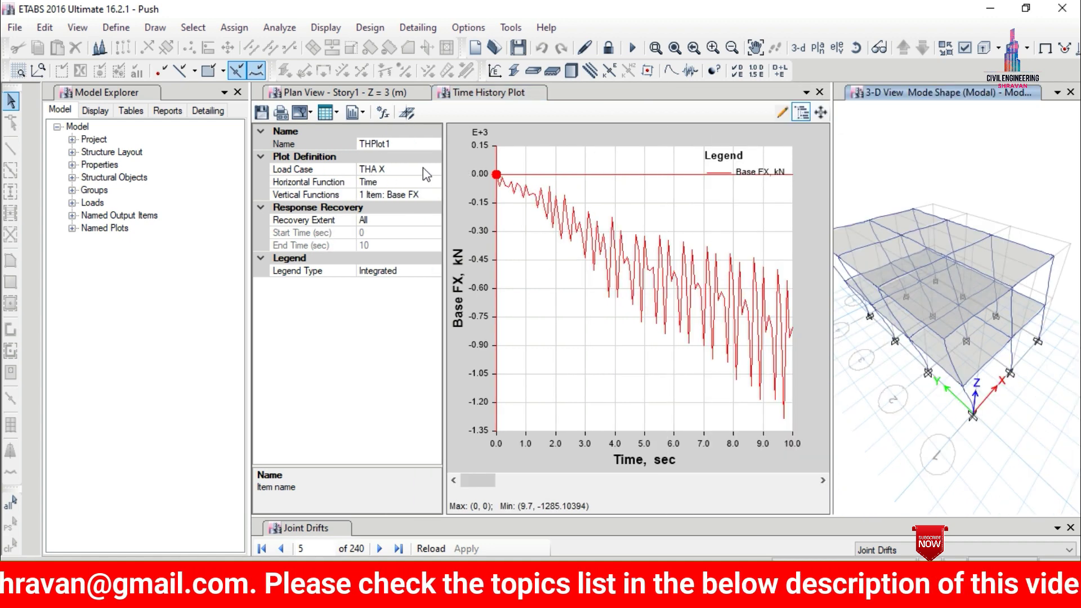
pyautogui.click(438, 170)
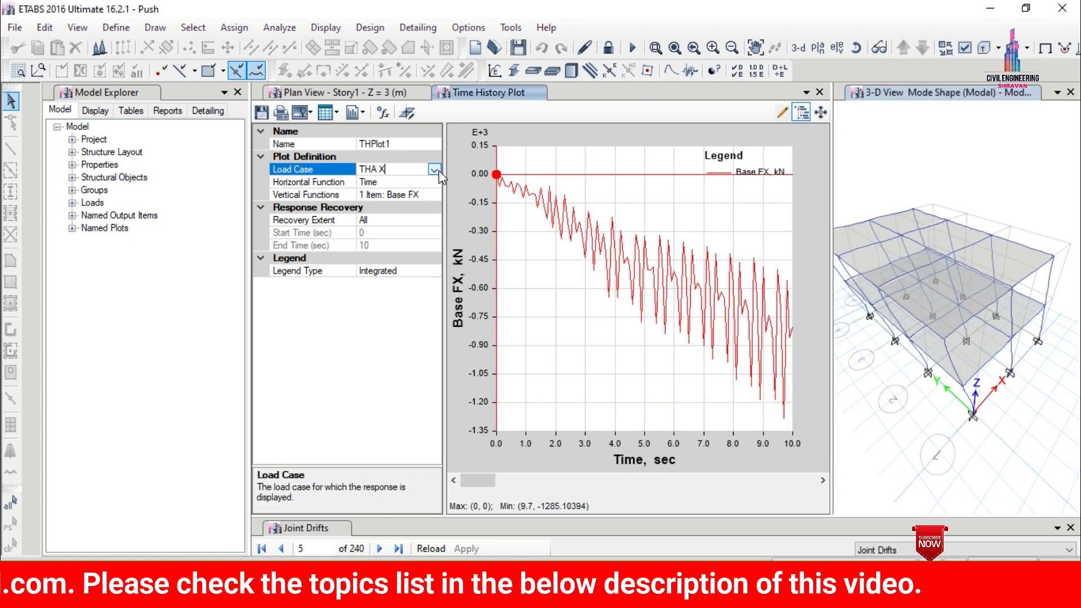
pyautogui.click(438, 170)
pyautogui.click(402, 197)
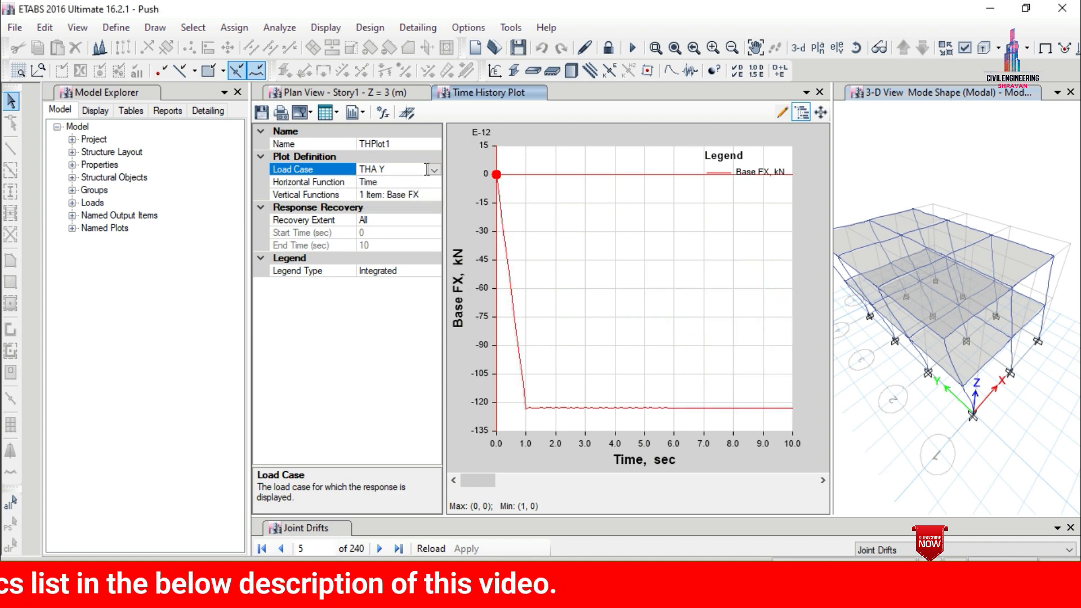
pyautogui.click(428, 195)
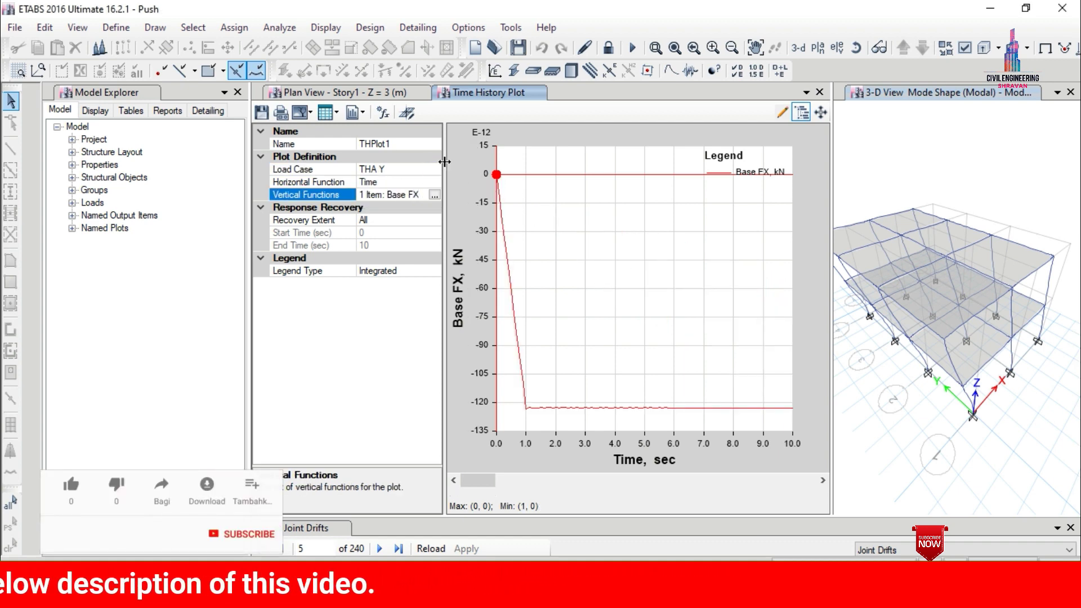
pyautogui.click(428, 169)
pyautogui.click(434, 169)
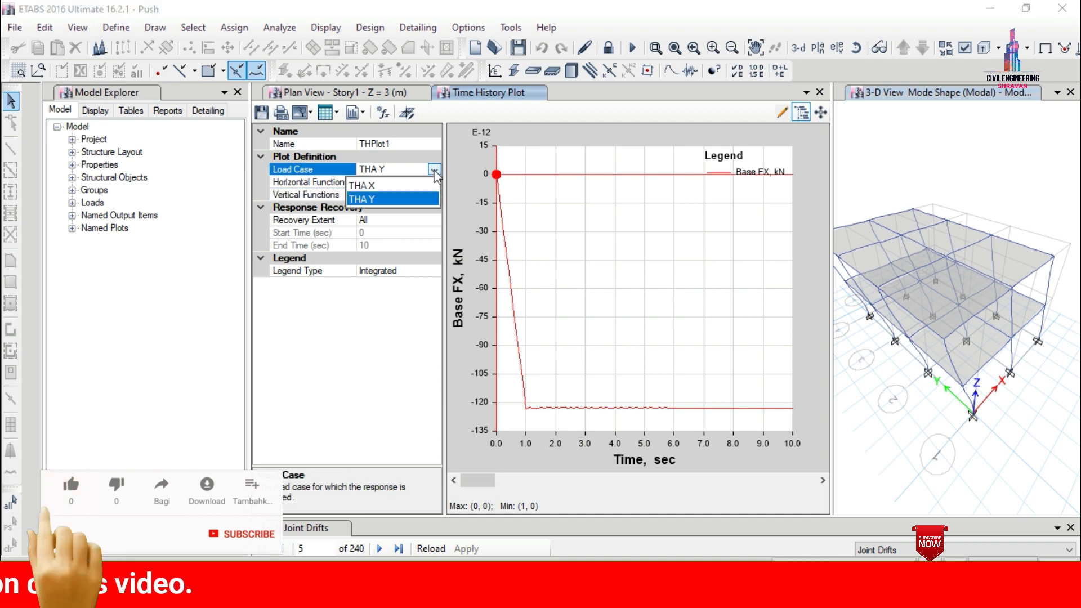
pyautogui.click(376, 187)
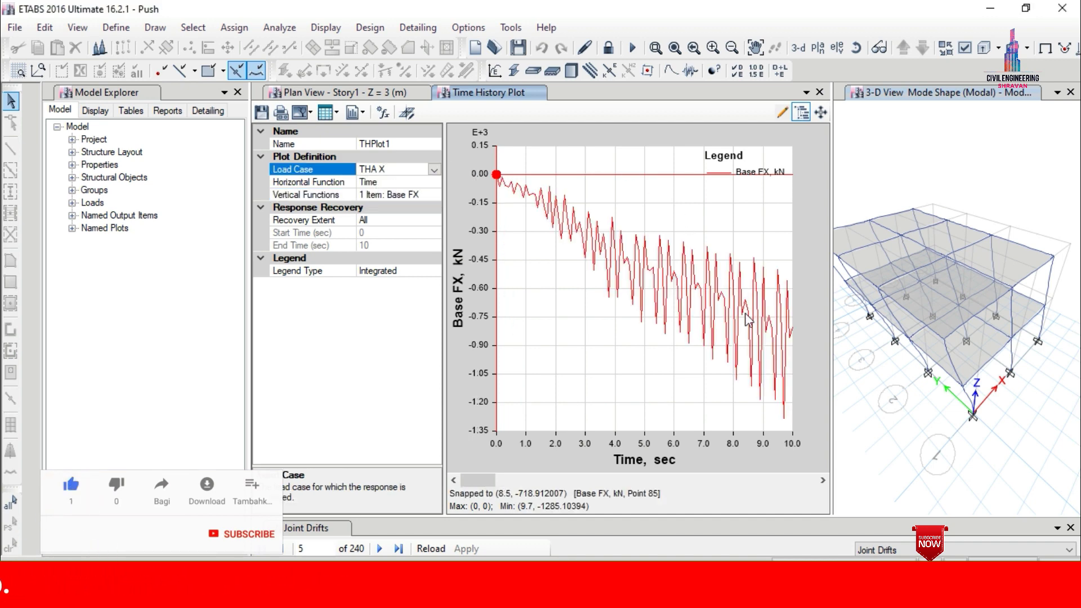